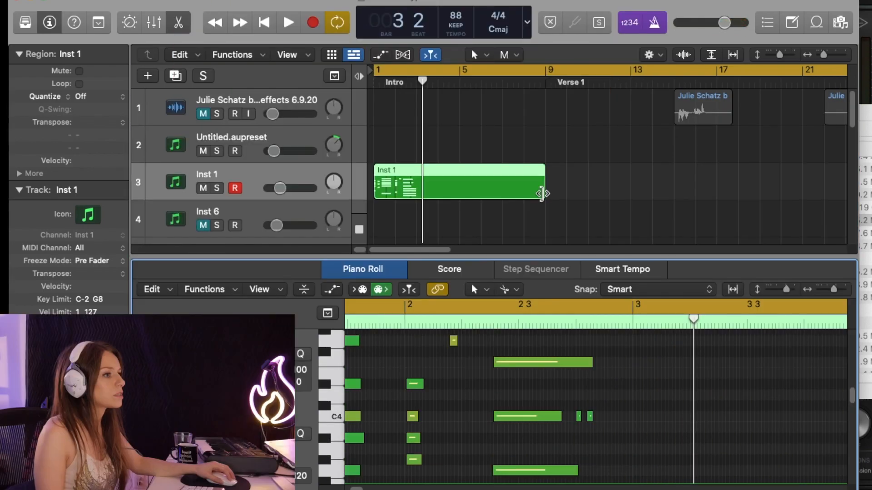
Step: Shorten the Inst 1 region so it ends at bar 3, and play back the two-bar result
{"action": "left_click_drag", "start_coordinate": [544, 200], "coordinate": [408, 203]}
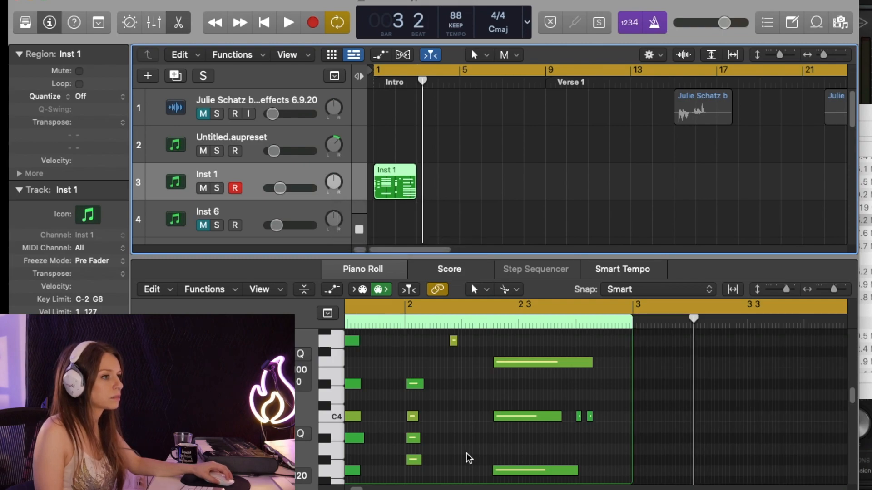
{"action": "key", "text": "space"}
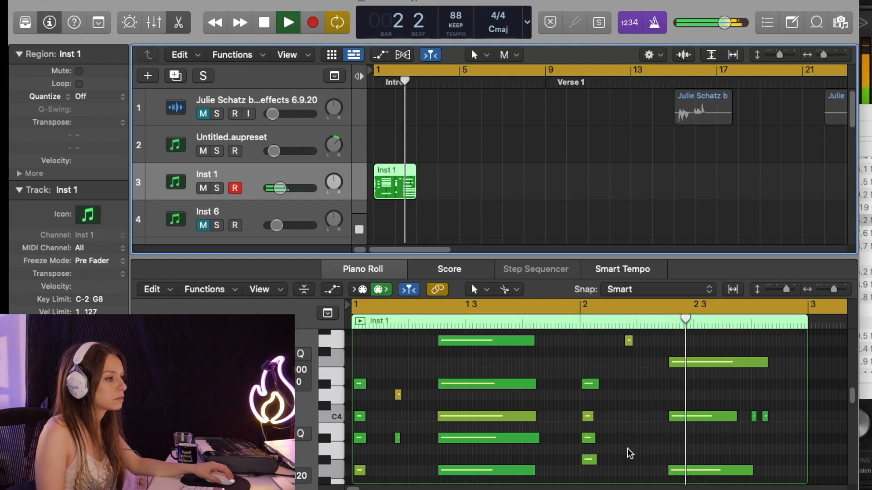
{"action": "key", "text": "space"}
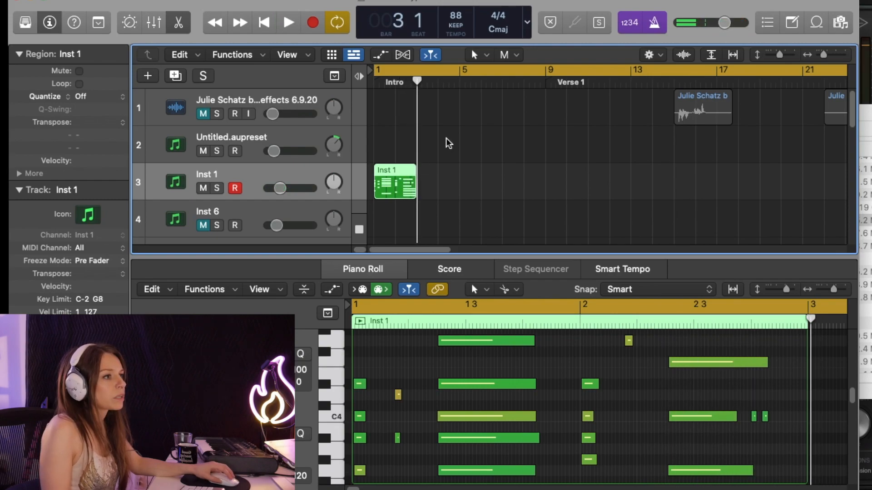
Step: Paste a copy of the two-bar Inst 1 region at bar 3 on the Inst 1 track
{"action": "left_click_drag", "start_coordinate": [824, 55], "coordinate": [826, 55]}
{"action": "left_click", "coordinate": [237, 199]}
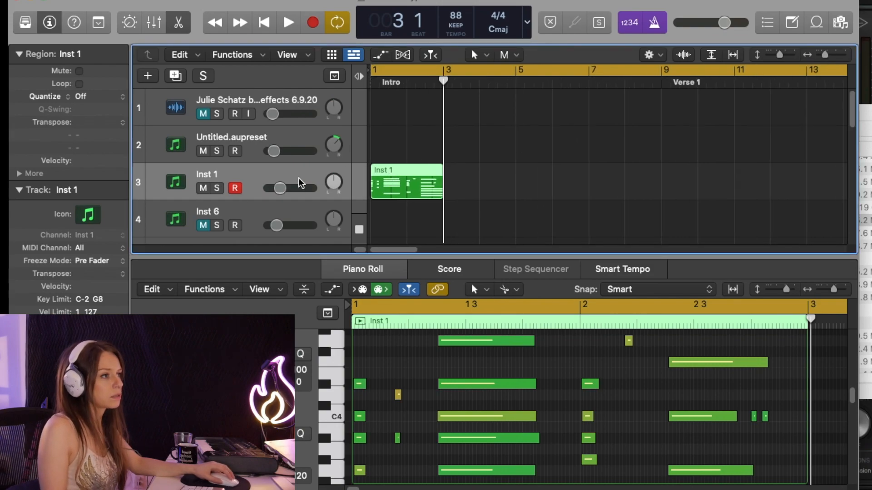
{"action": "key", "text": "super+v"}
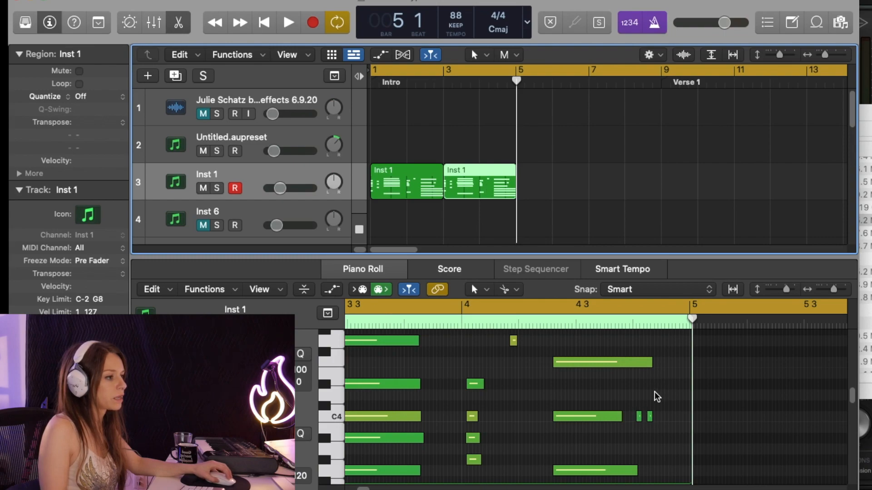
Step: Raise the first of the two short C4 notes ending the copied region to the upper long note's pitch, and shorten that long note
{"action": "left_click", "coordinate": [640, 418]}
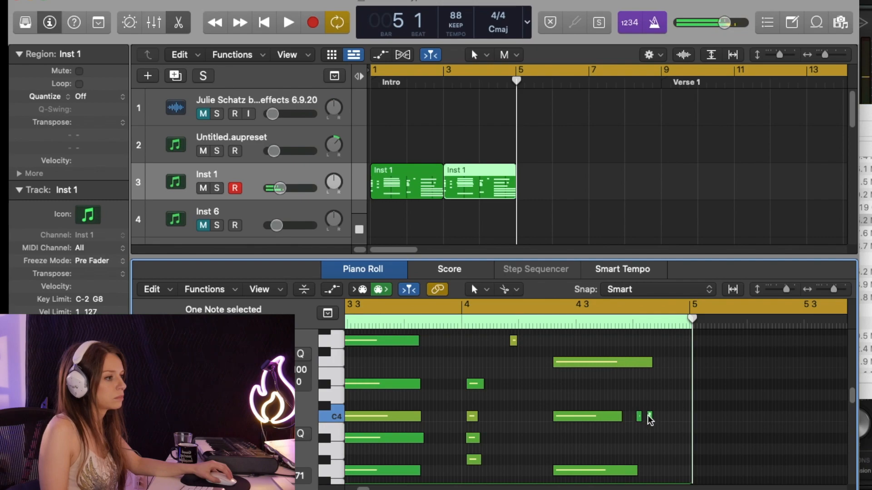
{"action": "left_click", "coordinate": [640, 418]}
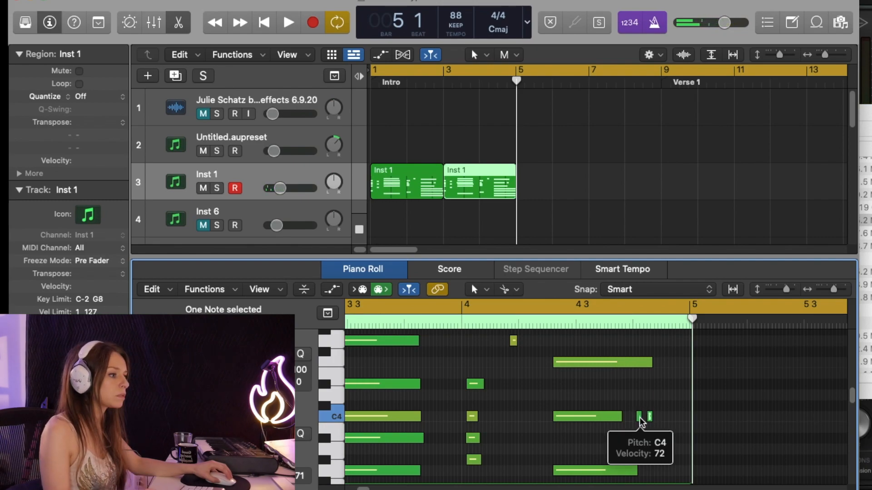
{"action": "left_click_drag", "start_coordinate": [640, 419], "coordinate": [622, 363]}
{"action": "left_click", "coordinate": [652, 363]}
Step: Play back the edited second Inst 1 region from bar 3 to check the changed ending
{"action": "left_click", "coordinate": [447, 72]}
{"action": "key", "text": "super+Right"}
{"action": "key", "text": "super+Right"}
{"action": "key", "text": "super+Right"}
{"action": "key", "text": "space"}
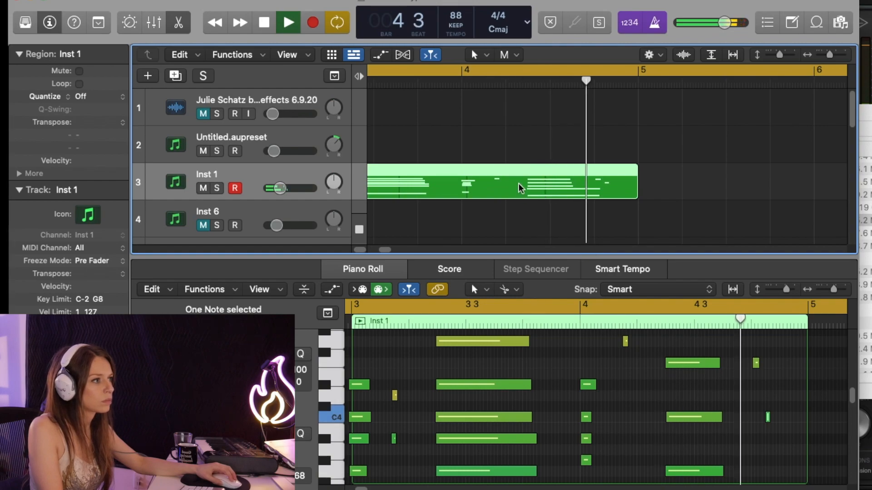
{"action": "key", "text": "space"}
Step: Add a low cut at about 220 Hz to Inst 1's Pro-Q 3 equalizer and give it a steeper slope than 12 dB/oct
{"action": "key", "text": "x"}
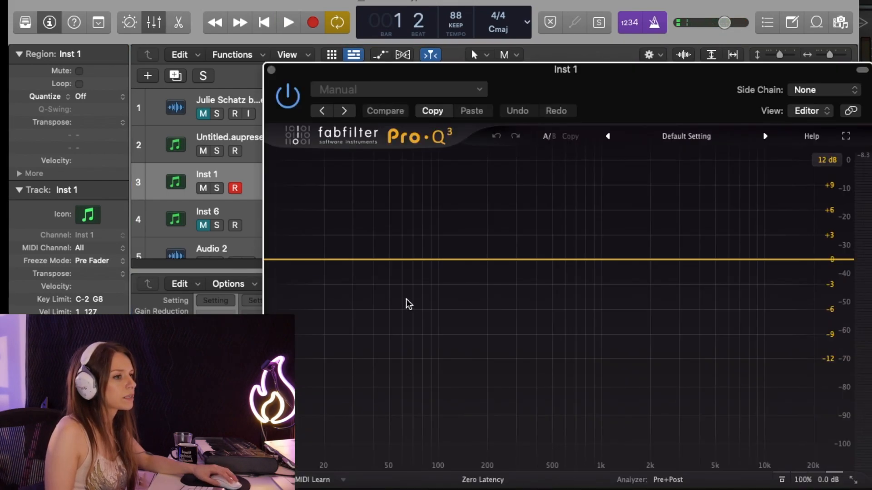
{"action": "left_click", "coordinate": [282, 261]}
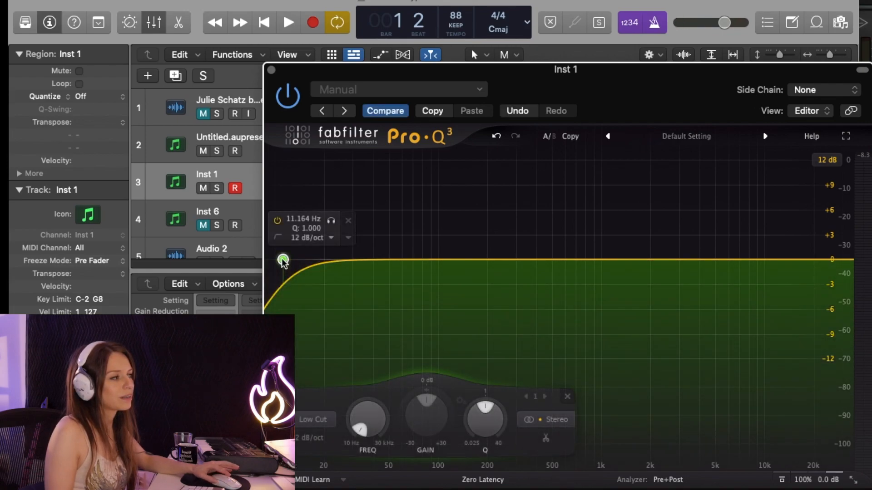
{"action": "left_click_drag", "start_coordinate": [282, 261], "coordinate": [493, 246]}
{"action": "key", "text": "space"}
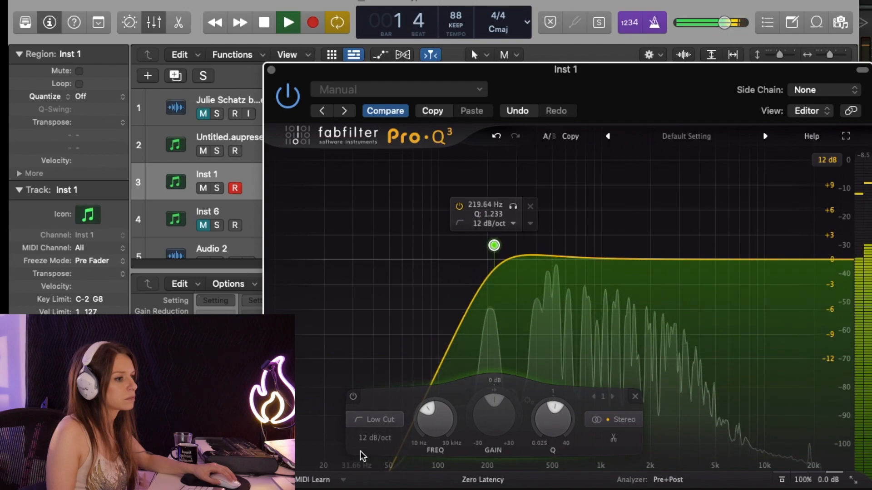
{"action": "left_click", "coordinate": [380, 438]}
{"action": "left_click", "coordinate": [385, 487]}
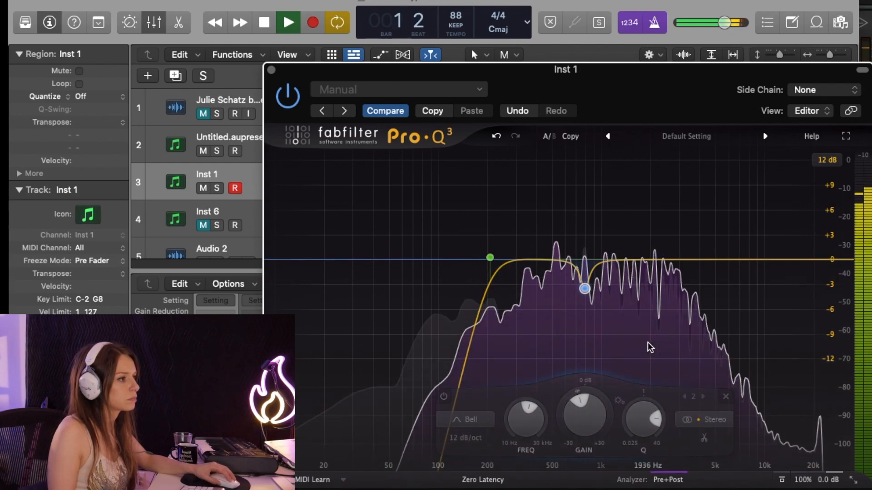
{"action": "mouse_move", "coordinate": [648, 343]}
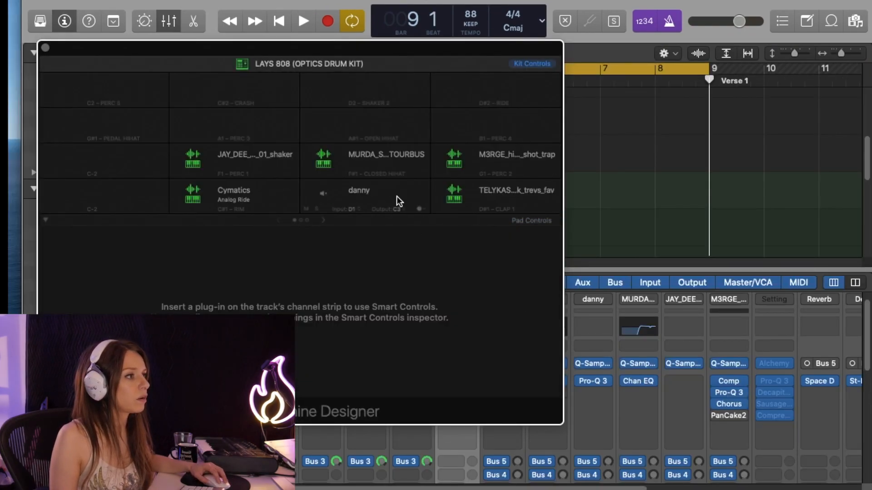
Step: Audition the kick, hi-hat, danny snare, shaker and ride pads of the LAYS 808 (OPTICS DRUM KIT)
{"action": "left_click", "coordinate": [450, 193]}
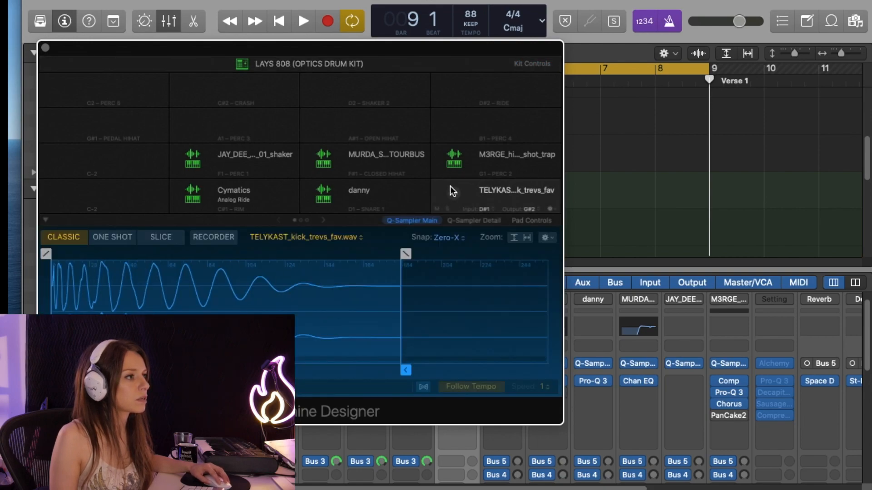
{"action": "left_click", "coordinate": [456, 159]}
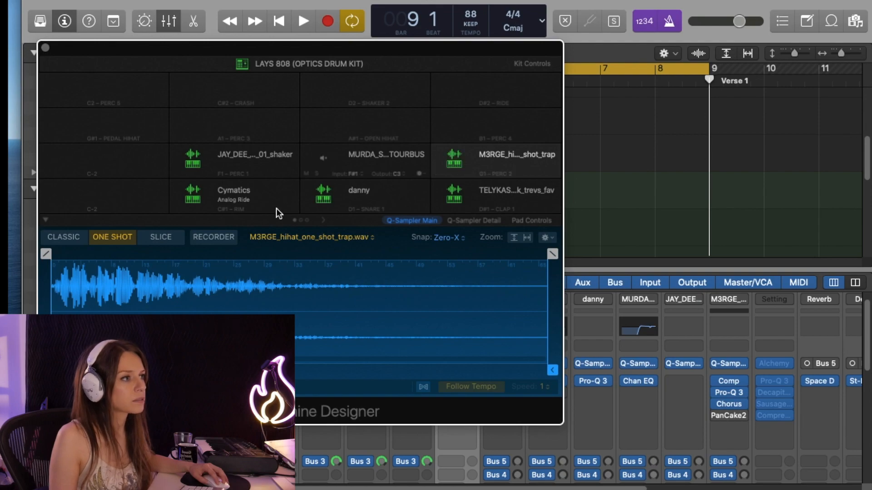
{"action": "left_click", "coordinate": [323, 193]}
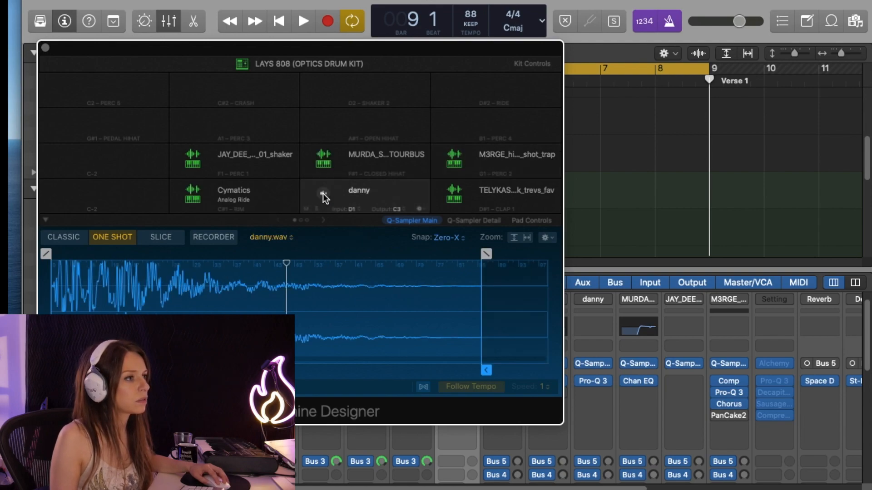
{"action": "left_click", "coordinate": [323, 194]}
{"action": "left_click", "coordinate": [323, 193]}
{"action": "left_click", "coordinate": [324, 156]}
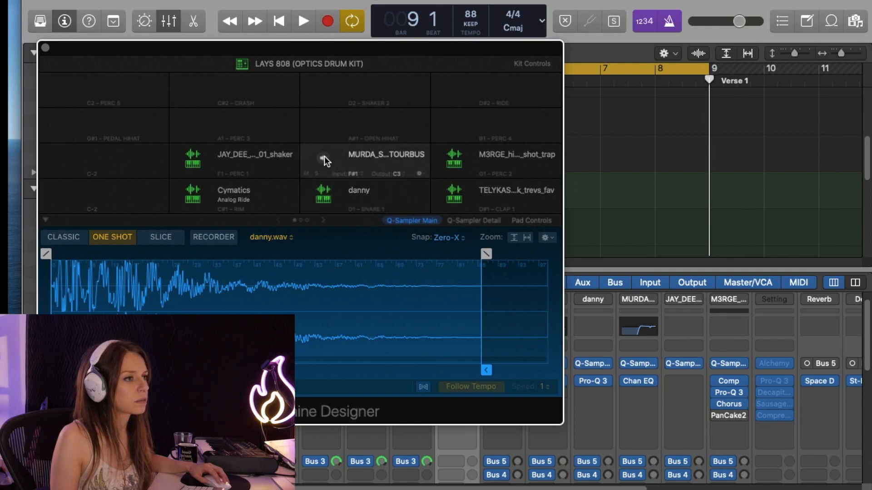
{"action": "left_click", "coordinate": [189, 163]}
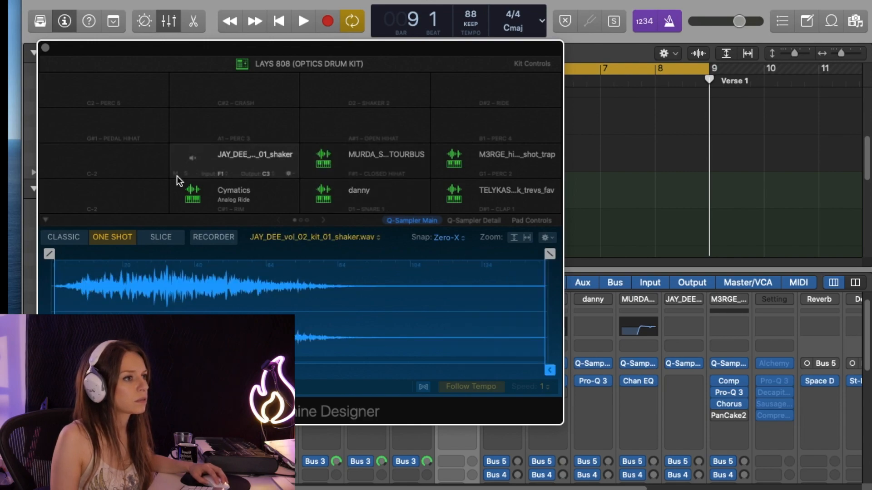
{"action": "left_click", "coordinate": [195, 194]}
{"action": "left_click", "coordinate": [193, 157]}
{"action": "left_click", "coordinate": [190, 189]}
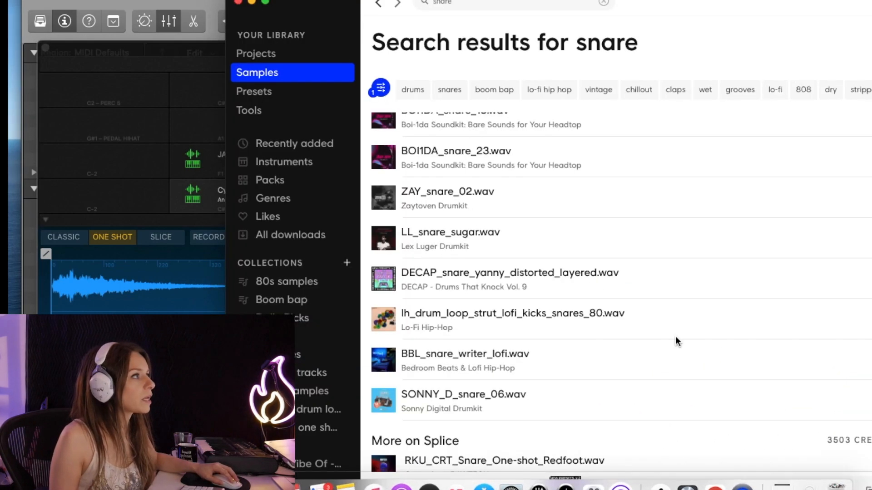
Step: Load DECAP_snare_yanny_distorted_layered.wav from Splice onto the danny snare pad and audition it
{"action": "left_click_drag", "start_coordinate": [737, 5], "coordinate": [771, 7]}
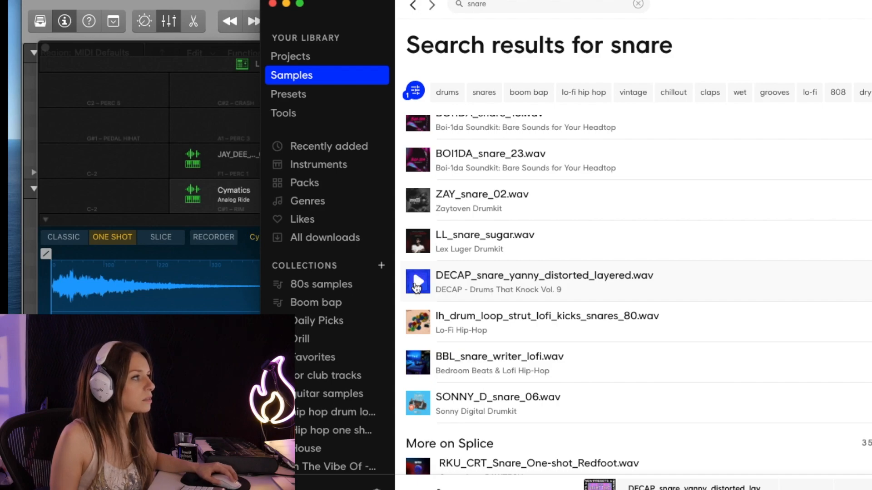
{"action": "left_click_drag", "start_coordinate": [736, 9], "coordinate": [870, 17]}
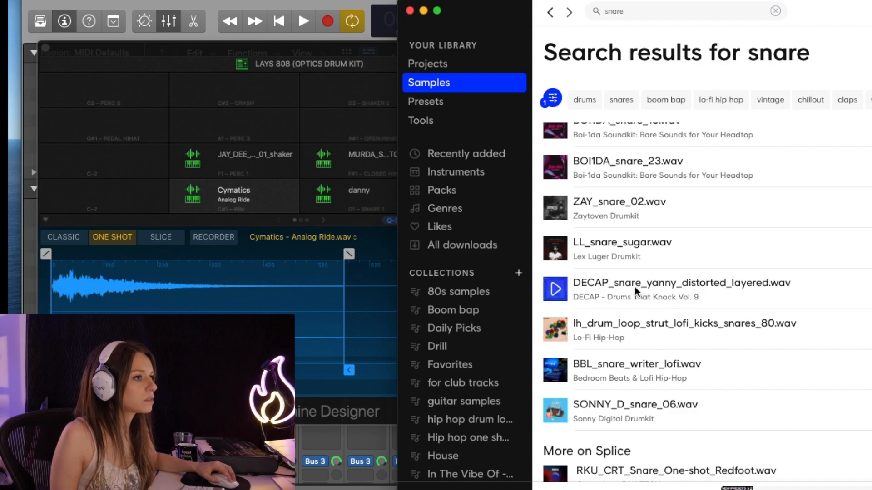
{"action": "left_click_drag", "start_coordinate": [617, 282], "coordinate": [350, 197]}
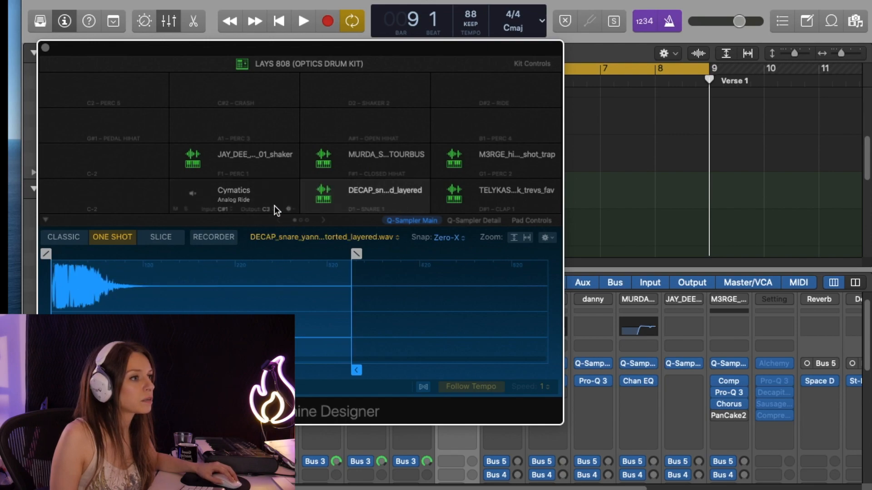
{"action": "left_click", "coordinate": [326, 194]}
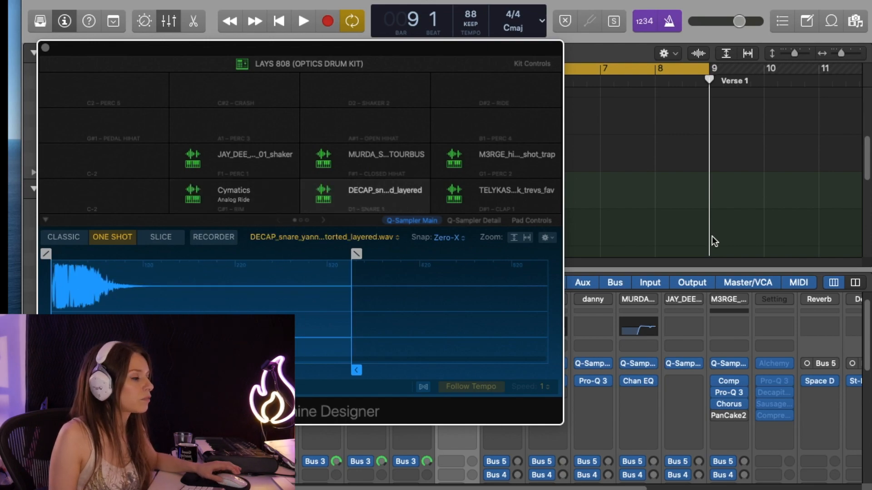
Step: Show the file browser and open the rim shots folder inside the hip hop, trap one shots
{"action": "left_click", "coordinate": [726, 199]}
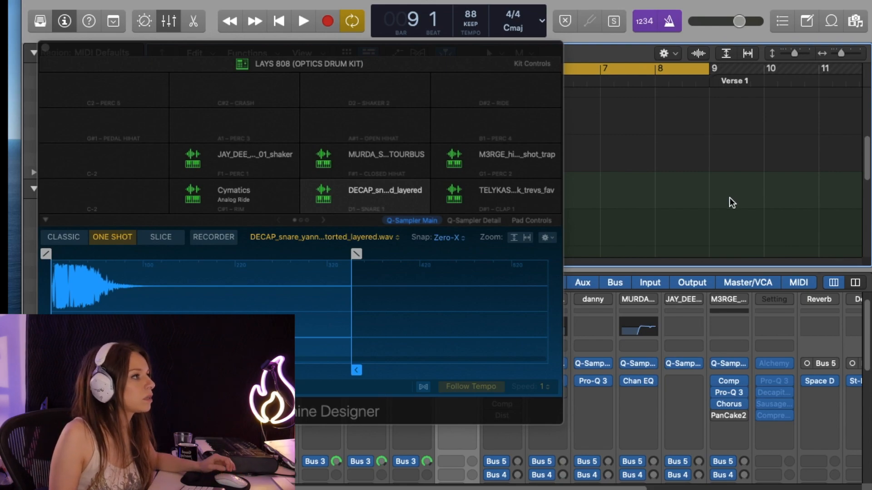
{"action": "key", "text": "f"}
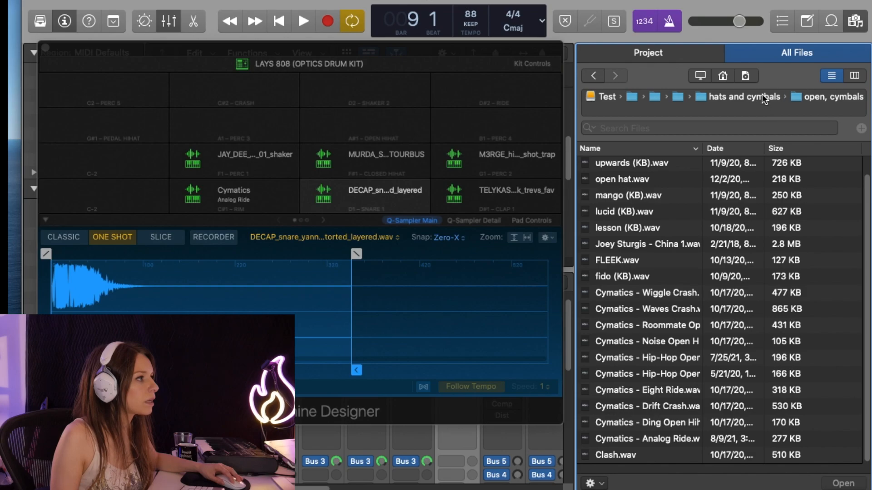
{"action": "left_click", "coordinate": [682, 97]}
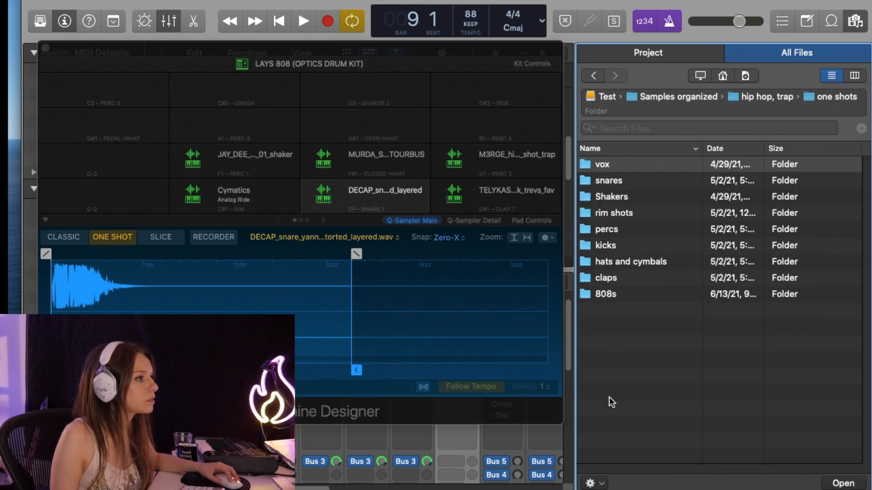
{"action": "left_click", "coordinate": [623, 209]}
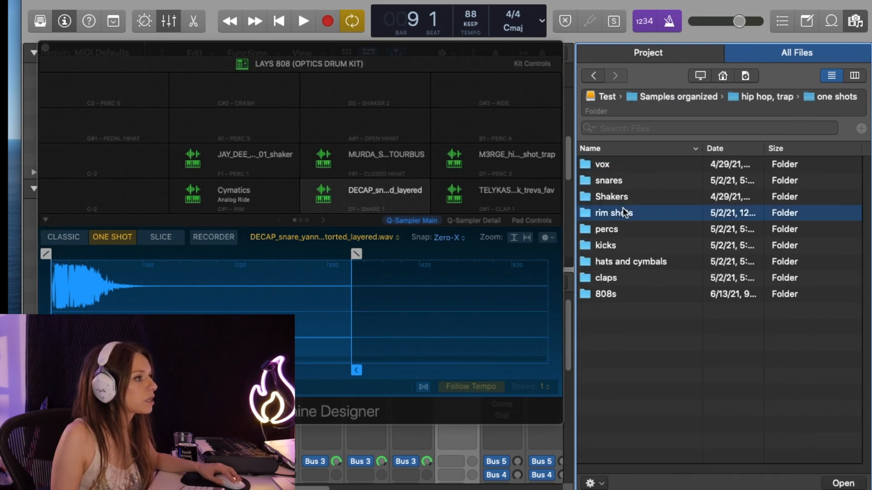
{"action": "double_click", "coordinate": [622, 211]}
Step: Audition several rim shot samples and load Cymatics - Tight Rimshot onto the MURDA closed hi-hat pad
{"action": "left_click", "coordinate": [652, 200]}
{"action": "left_click", "coordinate": [653, 165]}
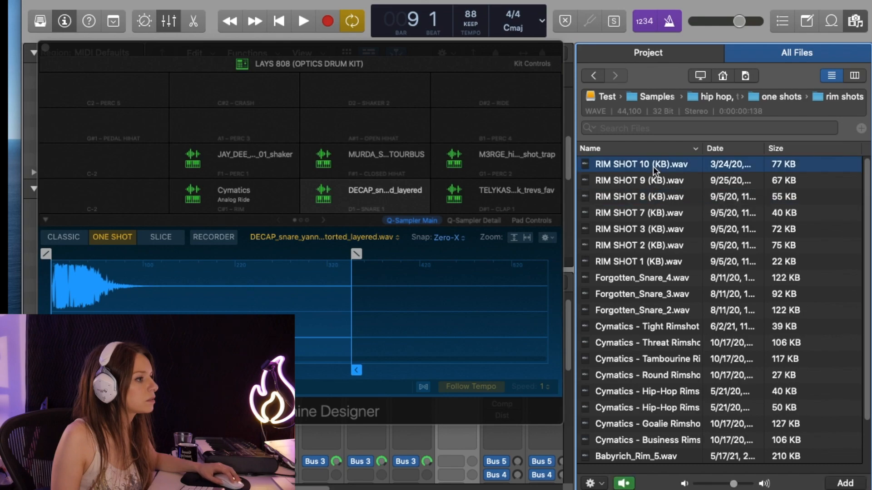
{"action": "left_click", "coordinate": [635, 328]}
{"action": "left_click", "coordinate": [639, 315]}
{"action": "left_click", "coordinate": [644, 327]}
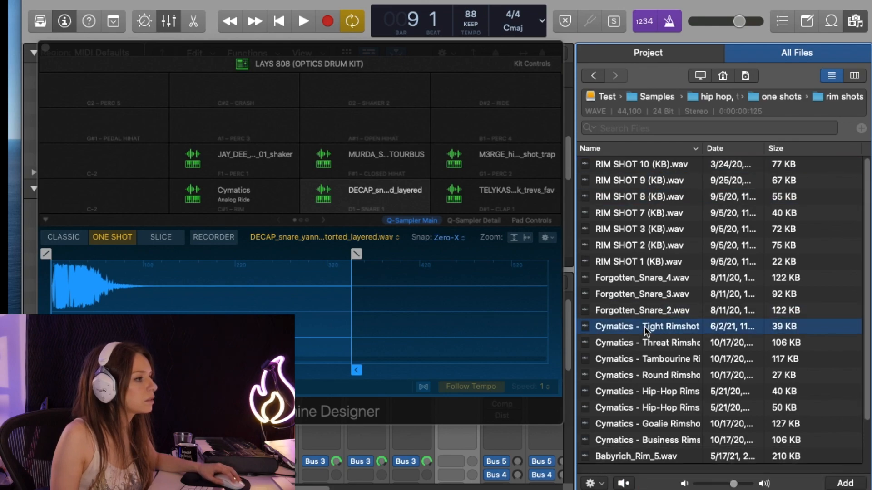
{"action": "left_click_drag", "start_coordinate": [652, 326], "coordinate": [517, 319]}
Step: Create a pattern region at bar 1 on the LAYS 808 track and switch on step 5 in its third visible row
{"action": "right_click", "coordinate": [418, 196]}
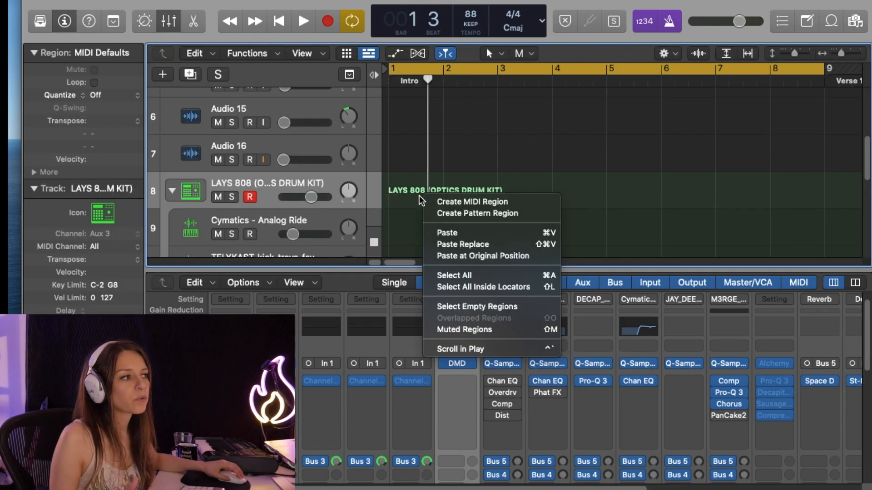
{"action": "left_click", "coordinate": [479, 213]}
{"action": "key", "text": "space"}
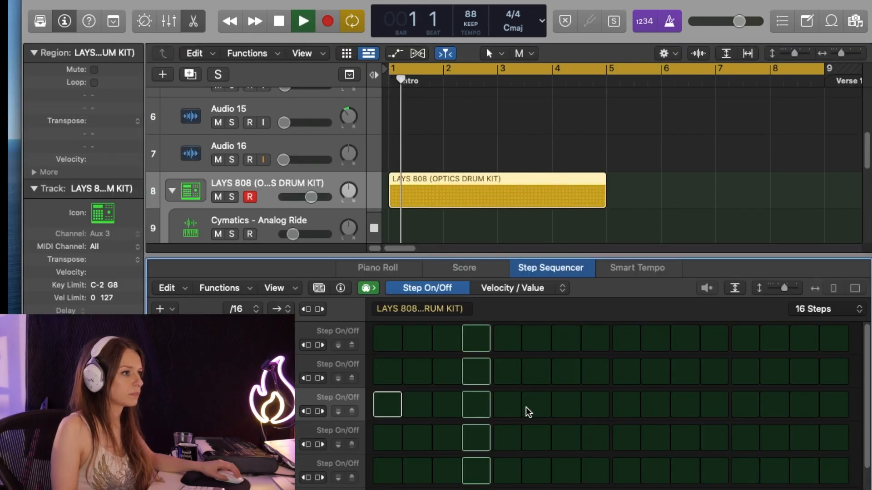
{"action": "left_click", "coordinate": [507, 405]}
{"action": "key", "text": "space"}
{"action": "key", "text": "space"}
Step: Try a hit on step 8 of the second visible row during playback and remove it again
{"action": "left_click", "coordinate": [597, 376]}
{"action": "key", "text": "space"}
{"action": "key", "text": "space"}
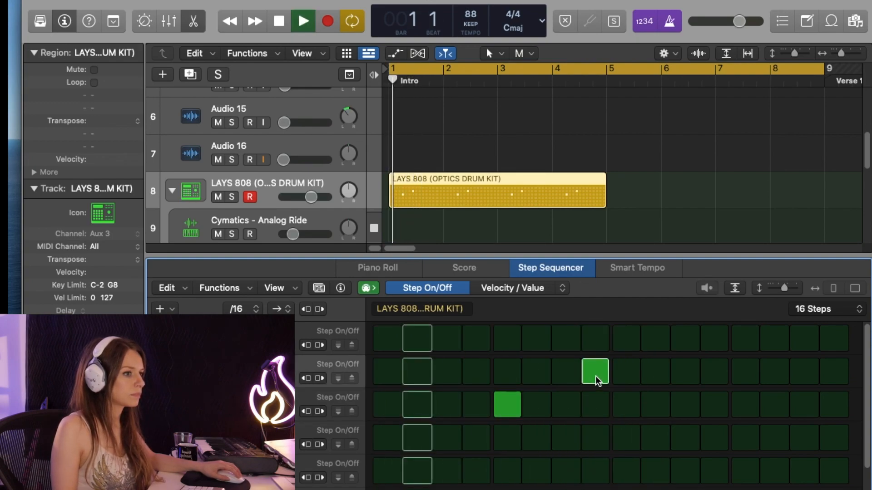
{"action": "left_click", "coordinate": [596, 380]}
{"action": "key", "text": "space"}
{"action": "key", "text": "space"}
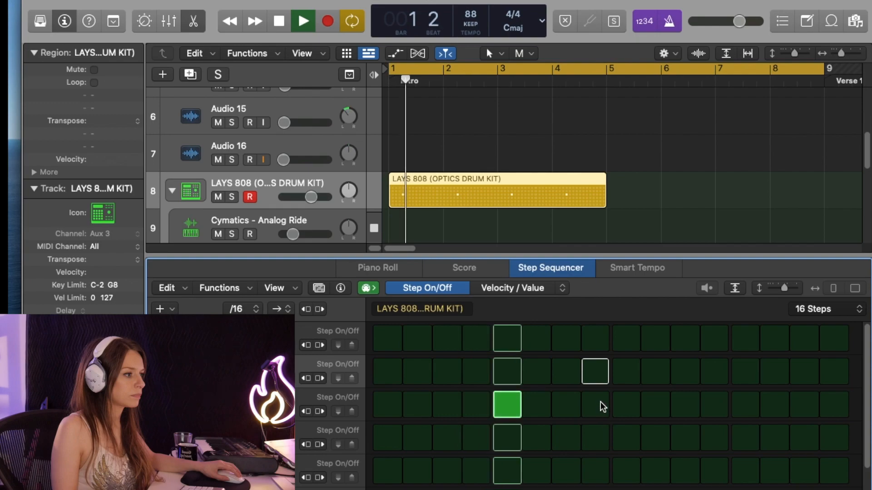
{"action": "key", "text": "space"}
Step: Switch on step 8 in the fourth visible row of the drum pattern while playing it back
{"action": "left_click", "coordinate": [597, 435]}
{"action": "left_click", "coordinate": [597, 435]}
{"action": "key", "text": "space"}
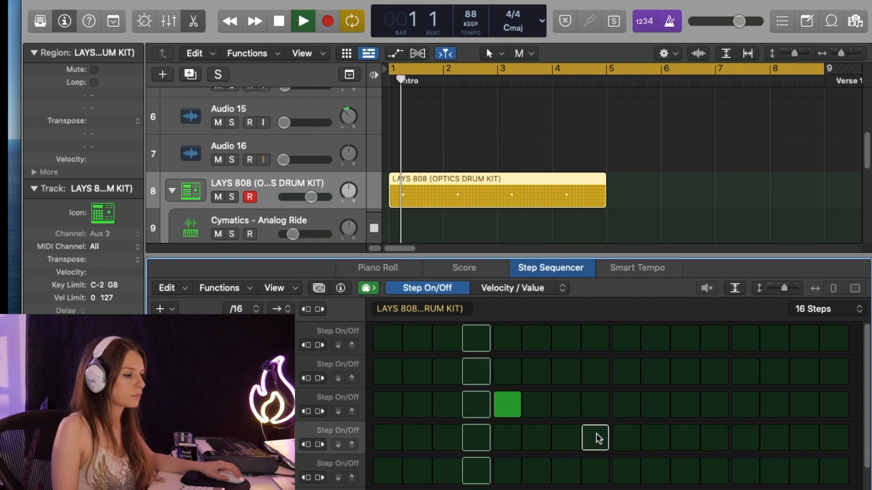
{"action": "left_click", "coordinate": [596, 437]}
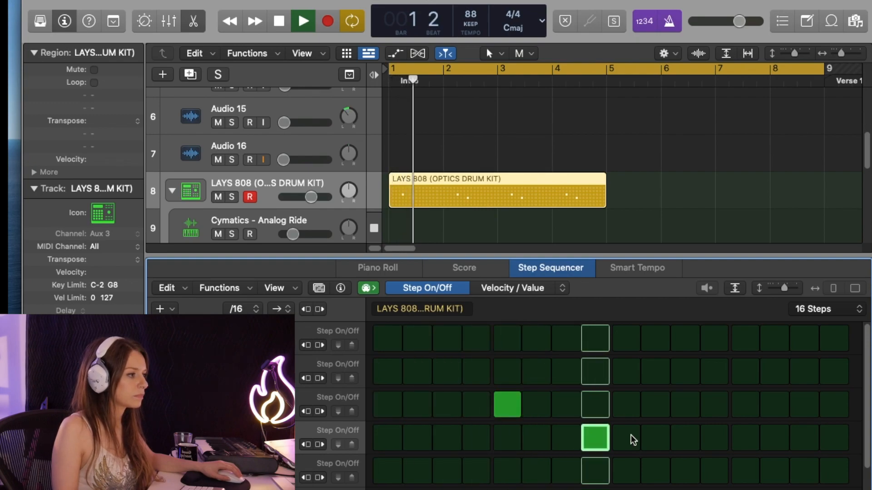
Step: Switch on step 13 in the third visible row and lengthen the drum pattern to 32 steps
{"action": "left_click", "coordinate": [743, 405]}
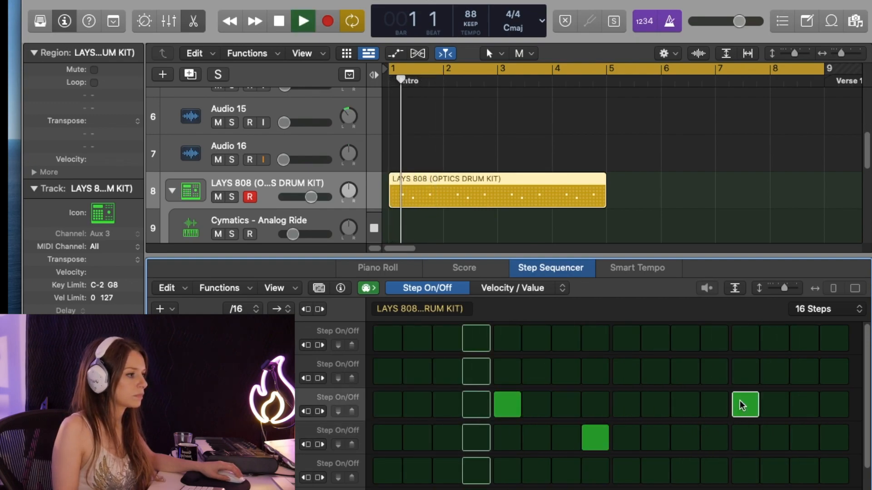
{"action": "key", "text": "space"}
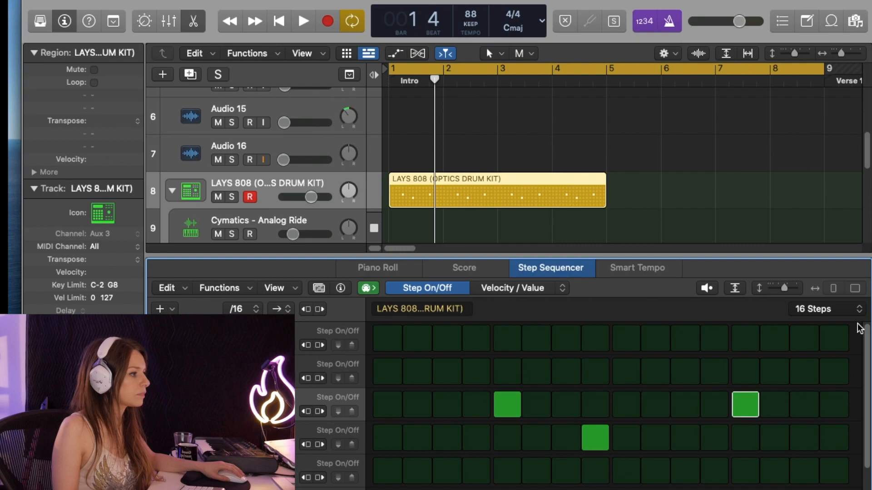
{"action": "left_click", "coordinate": [860, 310]}
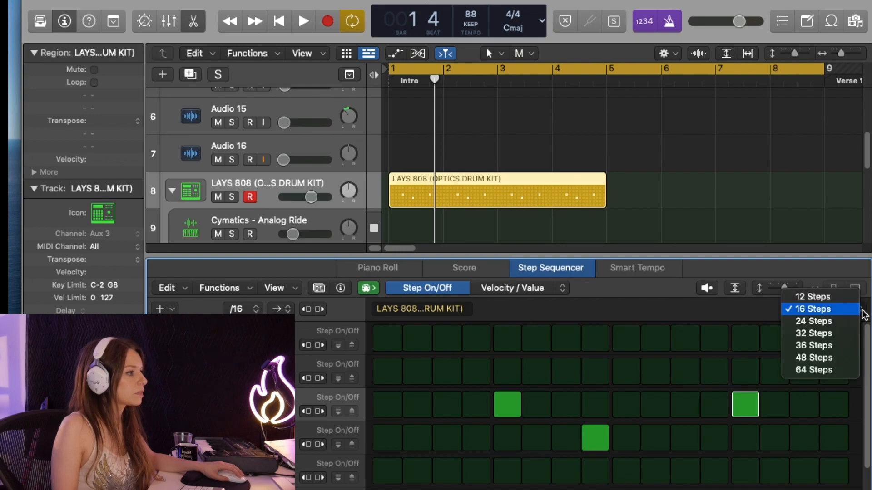
{"action": "left_click", "coordinate": [820, 333]}
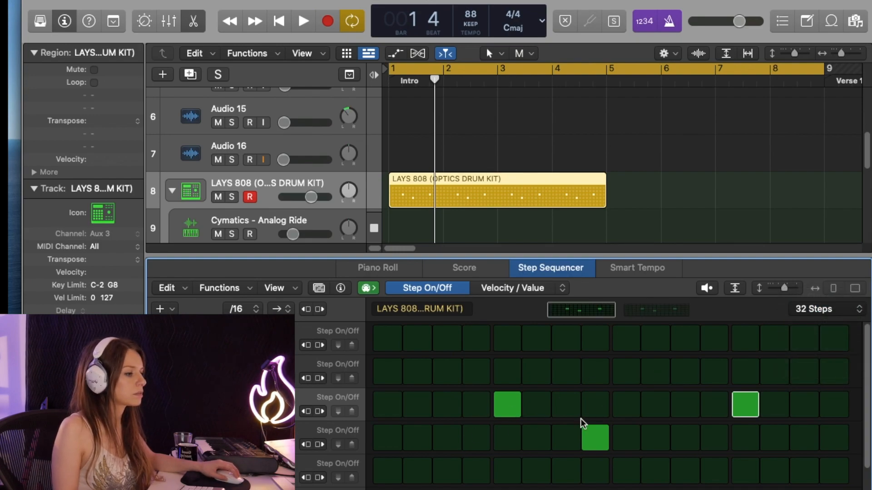
Step: Switch on step 26, the tenth step of the pattern's second page, in the fourth visible row while playing it back
{"action": "key", "text": "space"}
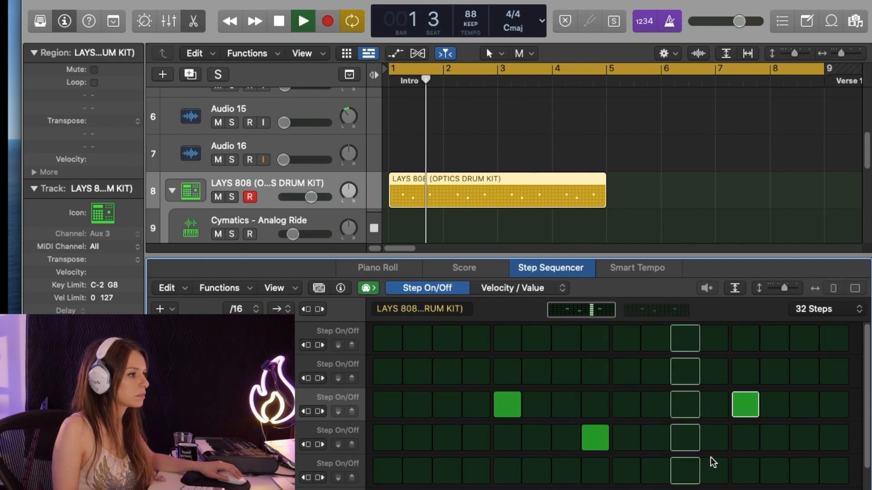
{"action": "left_click", "coordinate": [656, 437]}
{"action": "key", "text": "Return"}
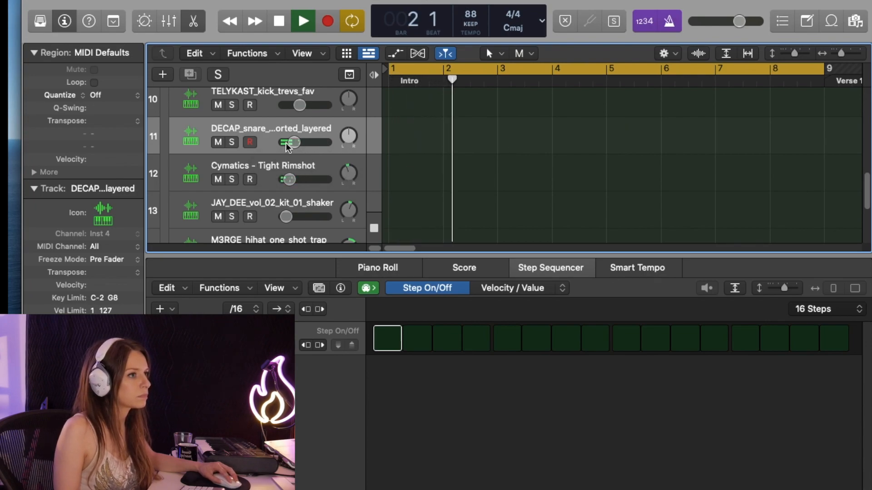
{"action": "scroll", "coordinate": [526, 168], "scroll_direction": "up", "scroll_amount": 10}
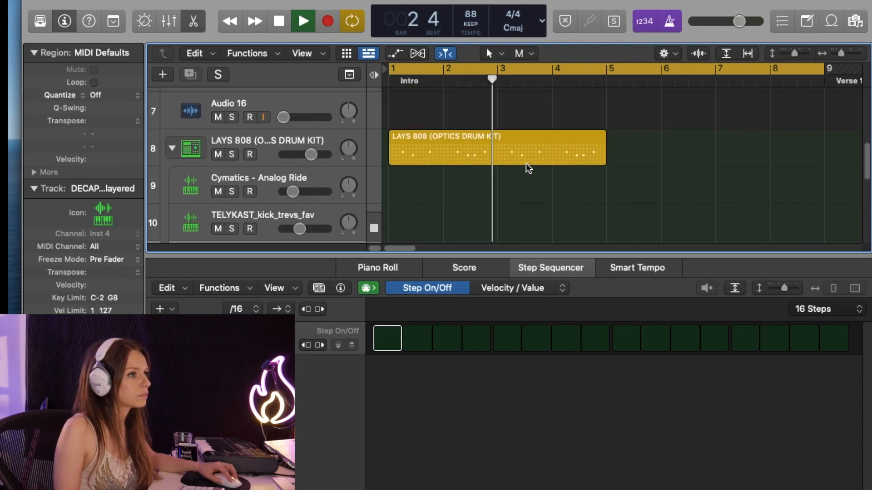
{"action": "key", "text": "space"}
Step: Insert RC-20 Retro Color with the Vinyl 1 preset as an audio effect on the Inst 1 channel
{"action": "left_click", "coordinate": [321, 184]}
{"action": "key", "text": "x"}
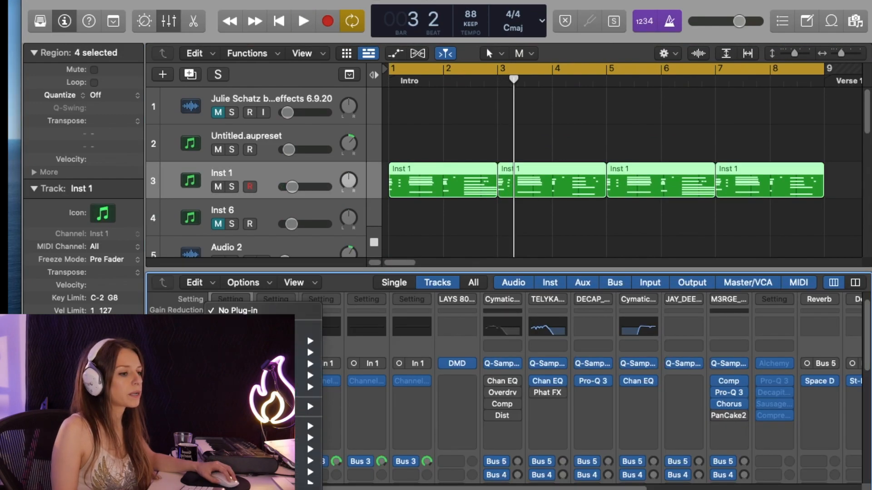
{"action": "mouse_move", "coordinate": [245, 489]}
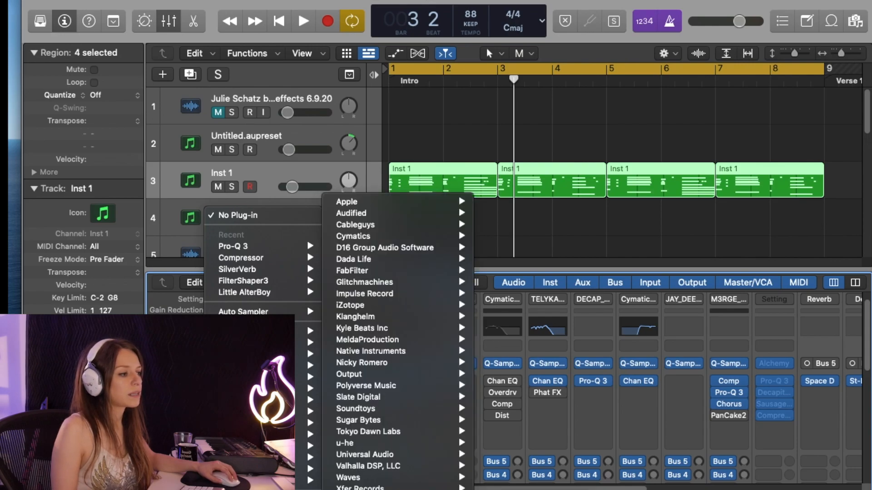
{"action": "mouse_move", "coordinate": [535, 489]}
{"action": "left_click", "coordinate": [621, 488]}
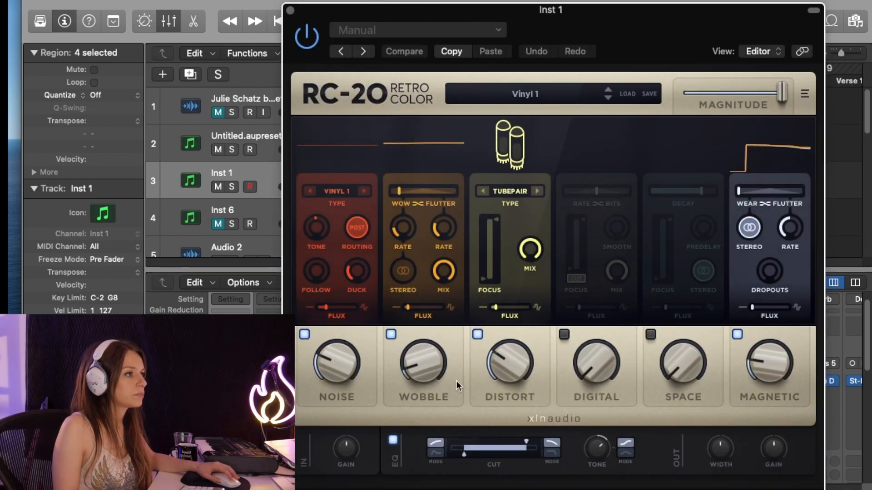
Step: Shape the RC-20 sound during playback: reduce Noise and Wobble, raise Distort and the low cut, and enable a little Space
{"action": "key", "text": "space"}
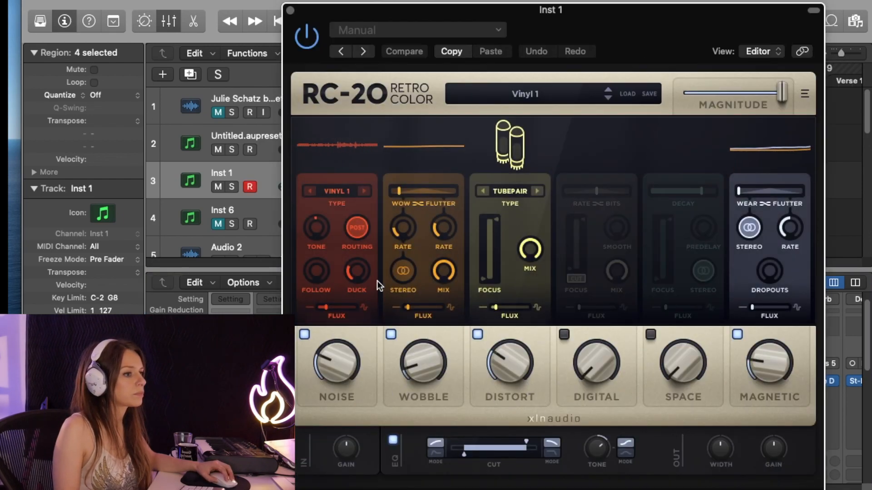
{"action": "left_click_drag", "start_coordinate": [326, 355], "coordinate": [310, 398]}
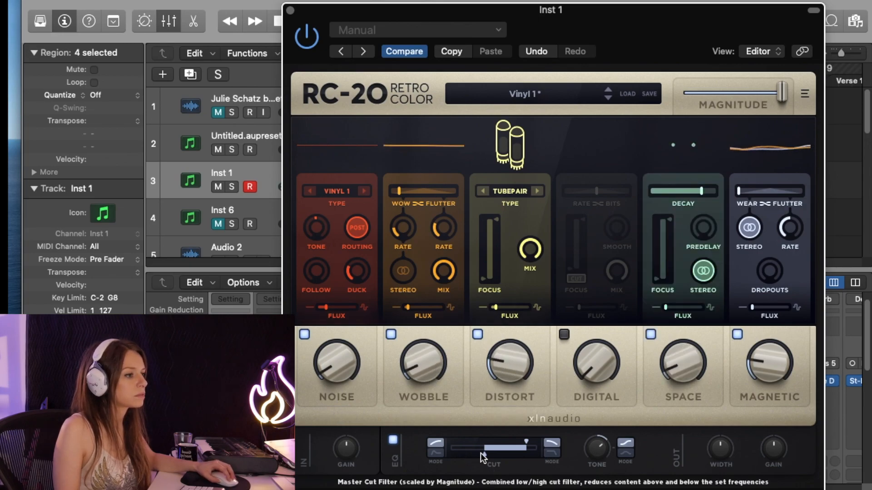
{"action": "left_click_drag", "start_coordinate": [481, 453], "coordinate": [473, 453]}
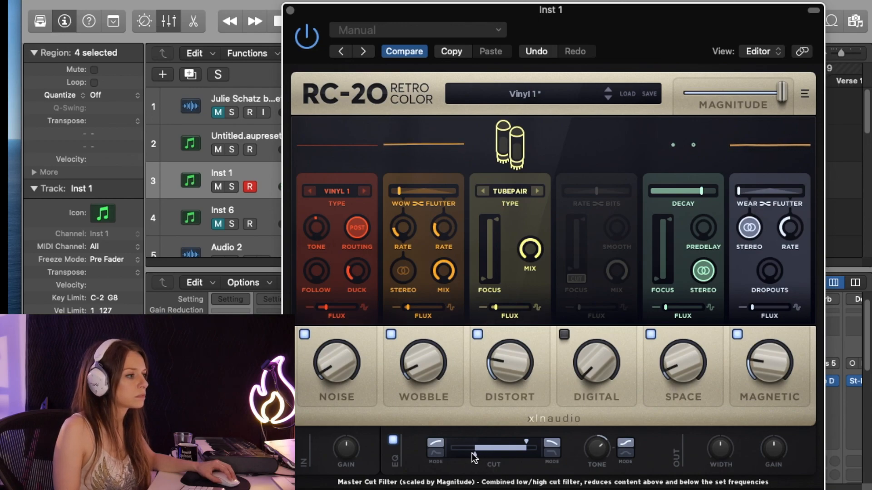
{"action": "left_click_drag", "start_coordinate": [668, 370], "coordinate": [671, 340]}
{"action": "left_click_drag", "start_coordinate": [663, 370], "coordinate": [664, 391]}
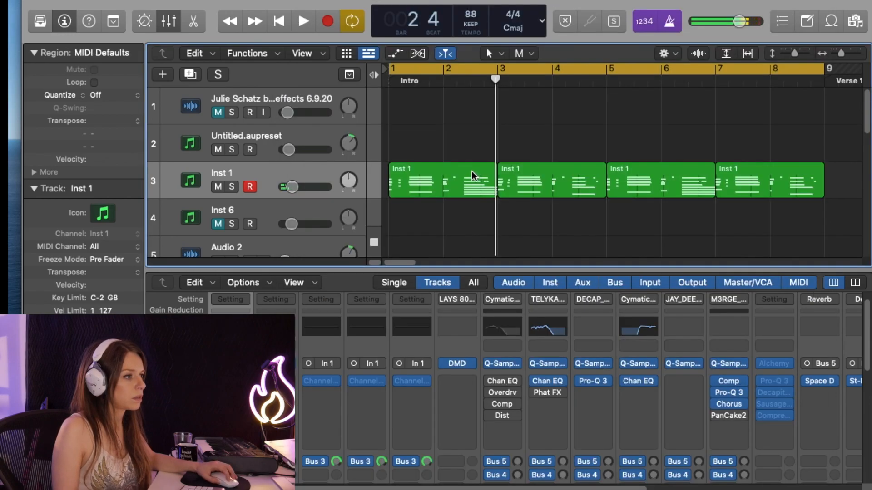
Step: Open the notes of the first Inst 1 region, select the two short C4 notes near its end, and play it back
{"action": "double_click", "coordinate": [473, 175]}
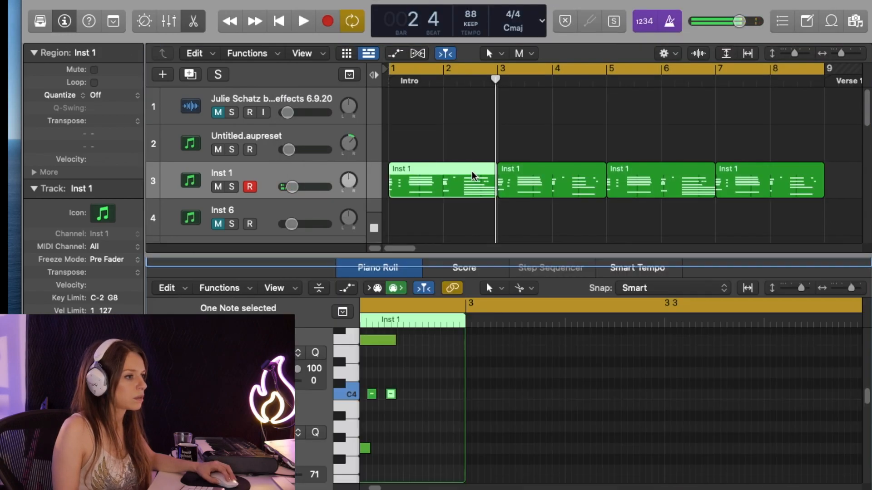
{"action": "left_click_drag", "start_coordinate": [422, 374], "coordinate": [366, 406]}
{"action": "key", "text": "space"}
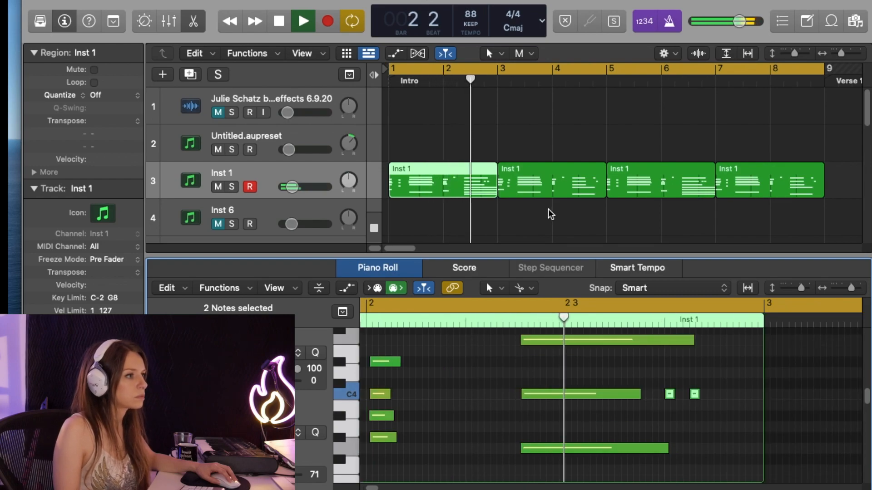
Step: Paste a copy of the first Inst 1 region at bar 5 in place of the third region
{"action": "key", "text": "space"}
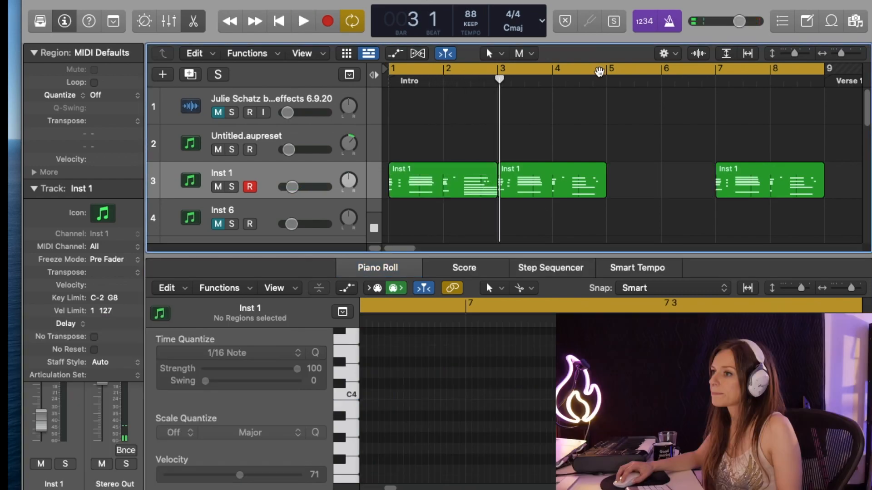
{"action": "left_click", "coordinate": [603, 79]}
{"action": "key", "text": "super+v"}
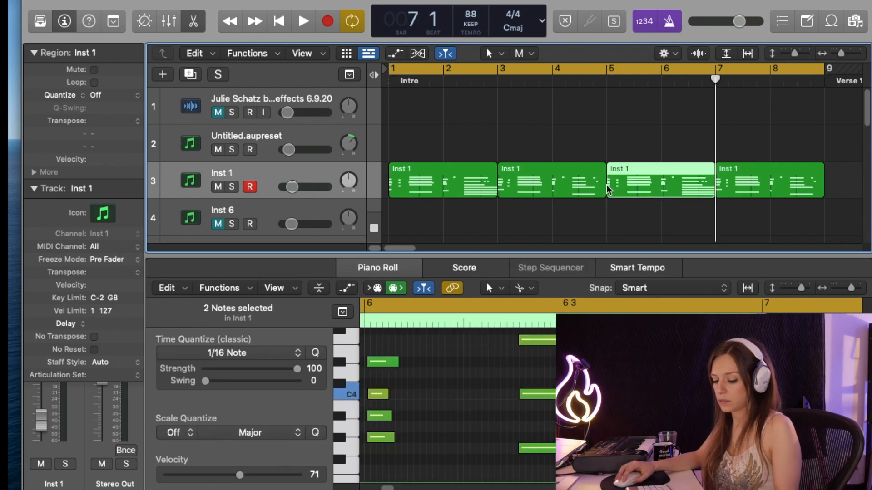
Step: Insert a stereo SilverVerb after RC-20 in the Inst 1 channel's audio effects
{"action": "key", "text": "x"}
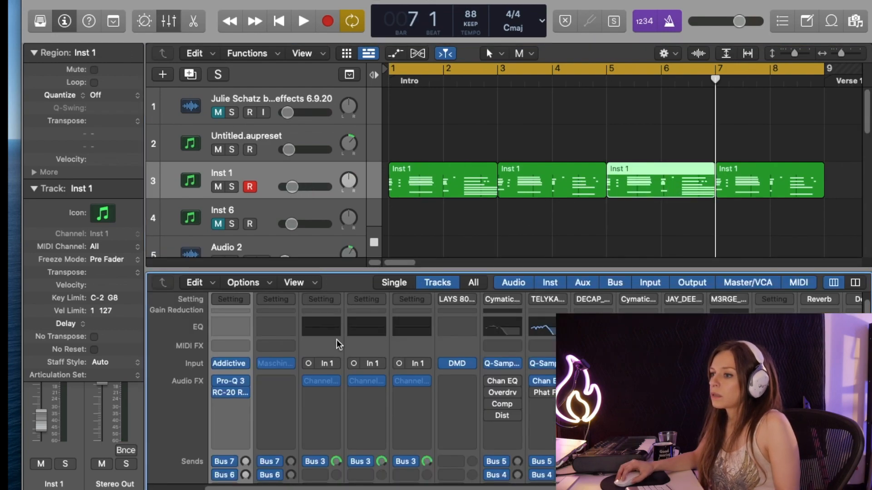
{"action": "left_click", "coordinate": [245, 407]}
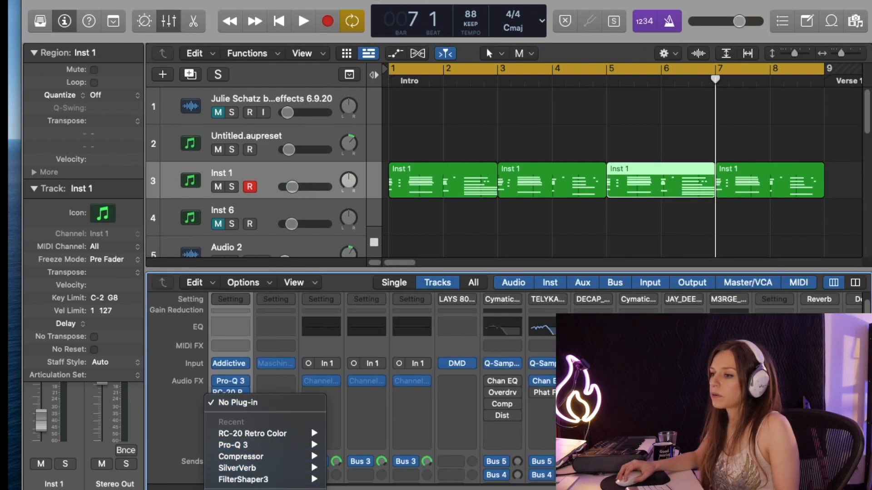
{"action": "mouse_move", "coordinate": [262, 471]}
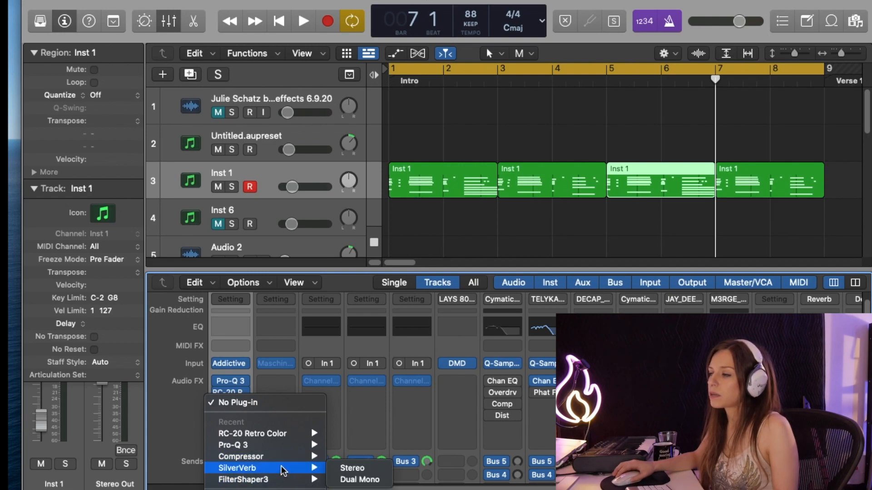
{"action": "left_click", "coordinate": [341, 467]}
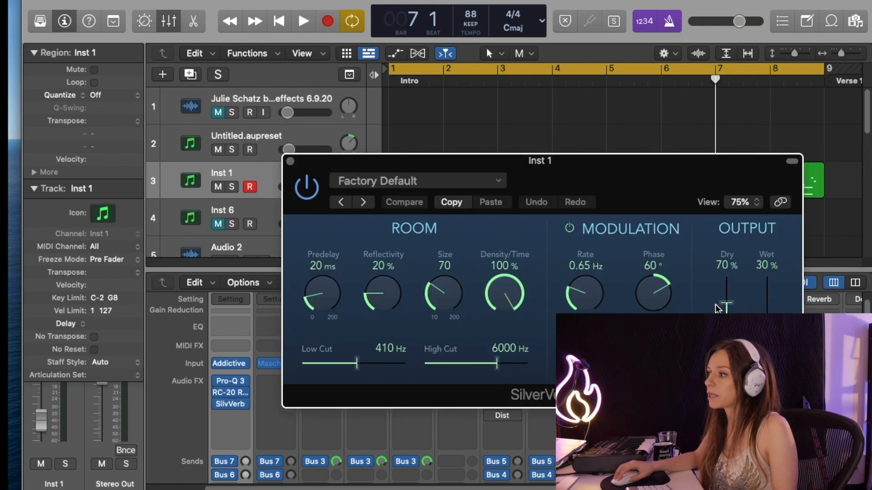
Step: Set the SilverVerb wet output to 25% while listening to the chords, and close the plug-in
{"action": "left_click_drag", "start_coordinate": [767, 338], "coordinate": [767, 355]}
{"action": "key", "text": "space"}
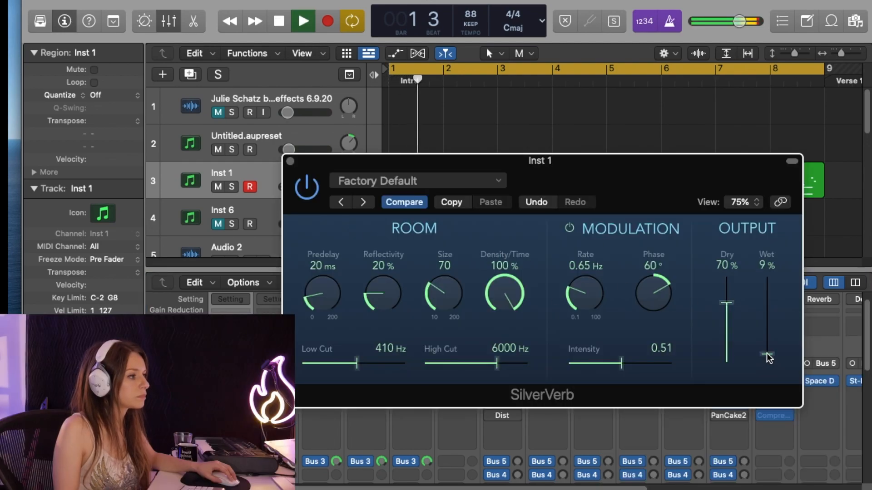
{"action": "left_click_drag", "start_coordinate": [767, 357], "coordinate": [767, 355]}
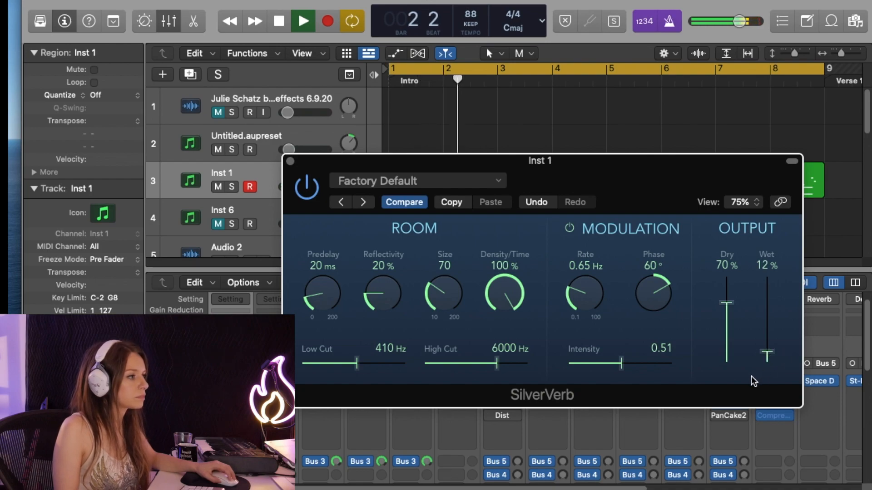
{"action": "left_click_drag", "start_coordinate": [766, 352], "coordinate": [767, 345]}
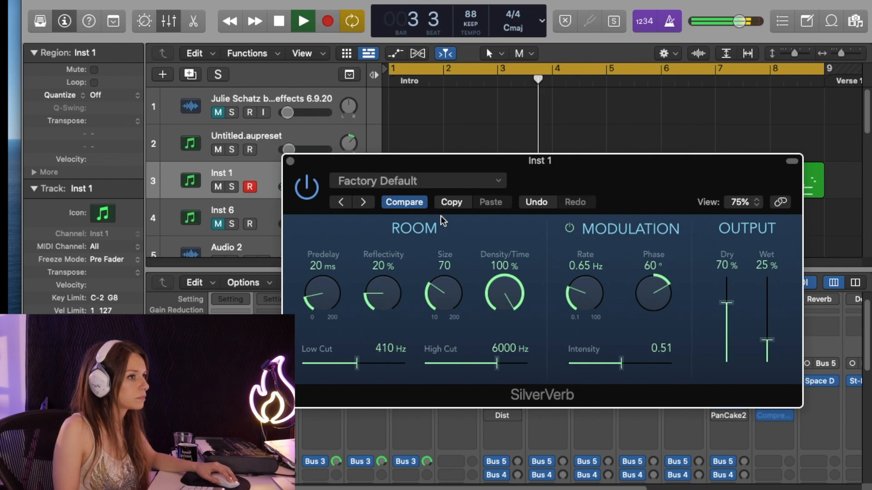
{"action": "left_click", "coordinate": [289, 161]}
Step: Reopen RC-20 on Inst 1, turn the Distort amount down slightly, and close it again
{"action": "left_click", "coordinate": [231, 393]}
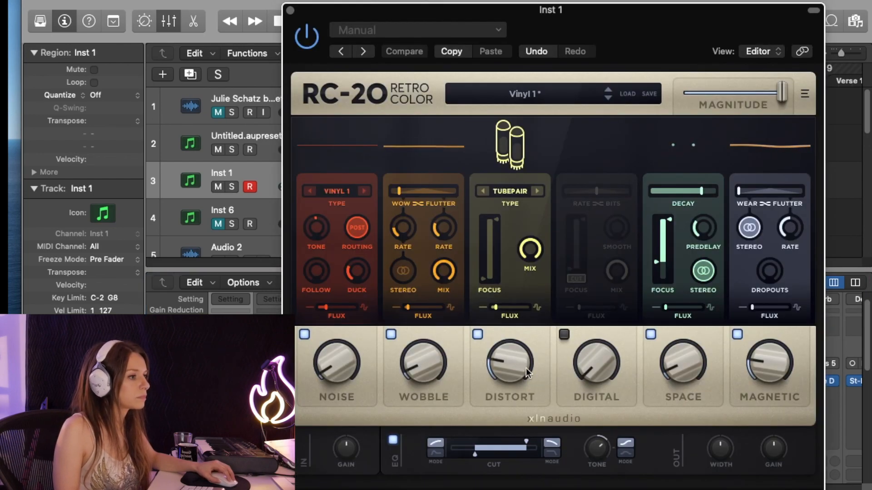
{"action": "left_click_drag", "start_coordinate": [500, 366], "coordinate": [504, 381]}
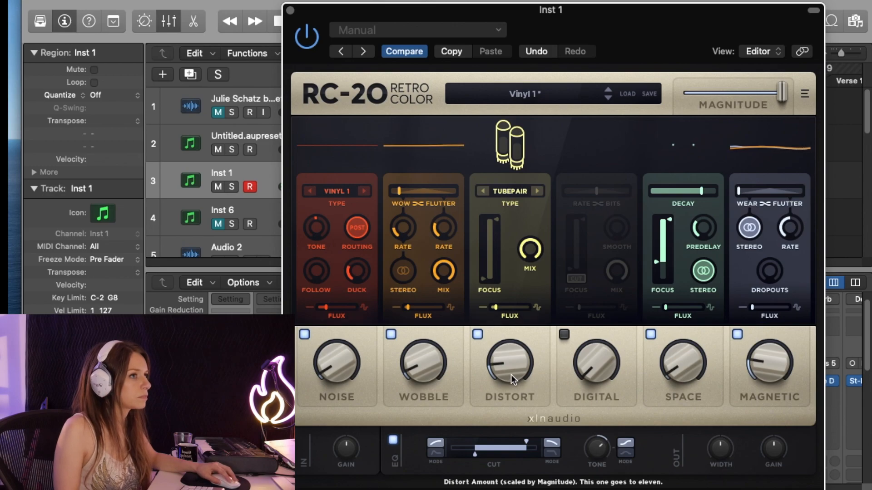
{"action": "left_click", "coordinate": [290, 10]}
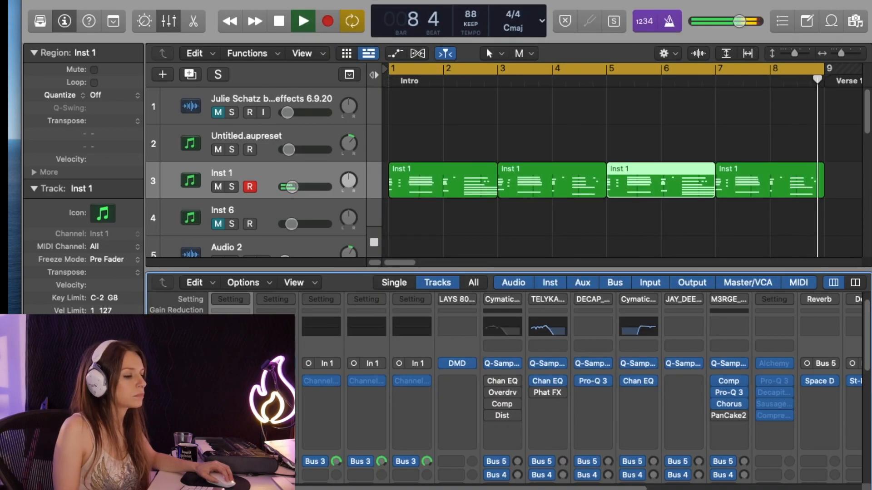
Step: Insert a stereo Compressor on the Inst 1 channel with the Pop Piano preset and listen to it with the chords
{"action": "key", "text": "space"}
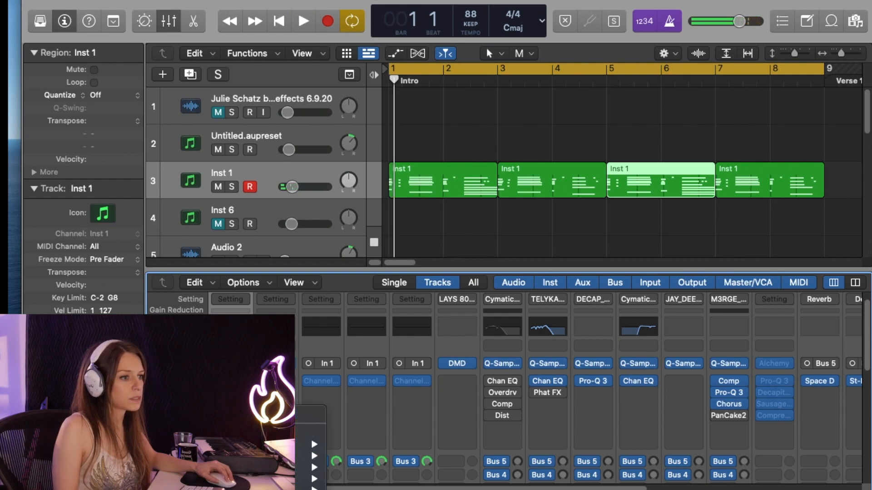
{"action": "mouse_move", "coordinate": [320, 341]}
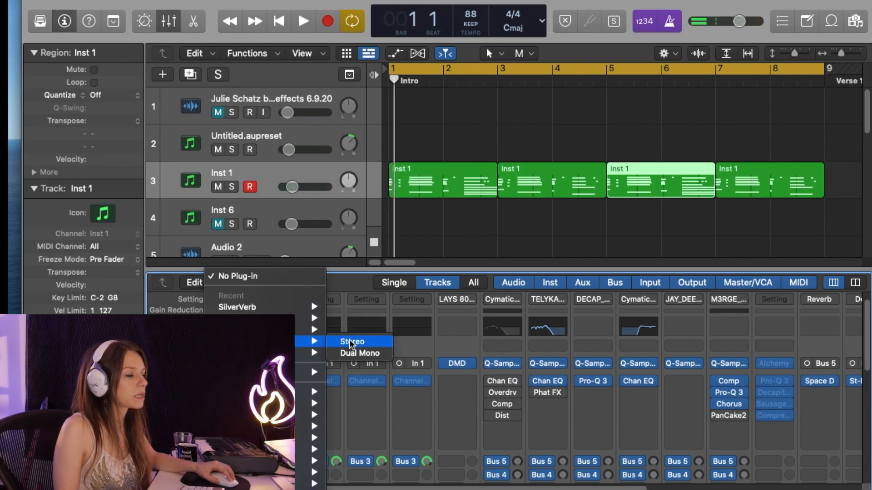
{"action": "key", "text": "Return"}
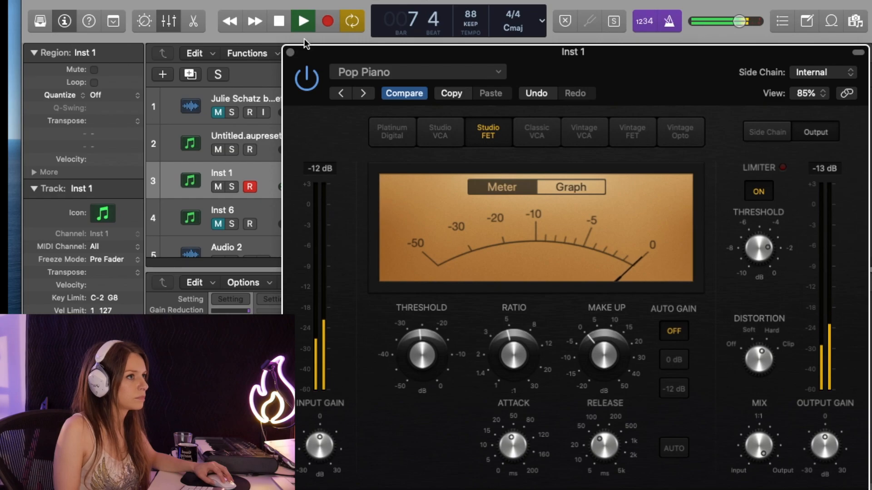
{"action": "left_click", "coordinate": [290, 52]}
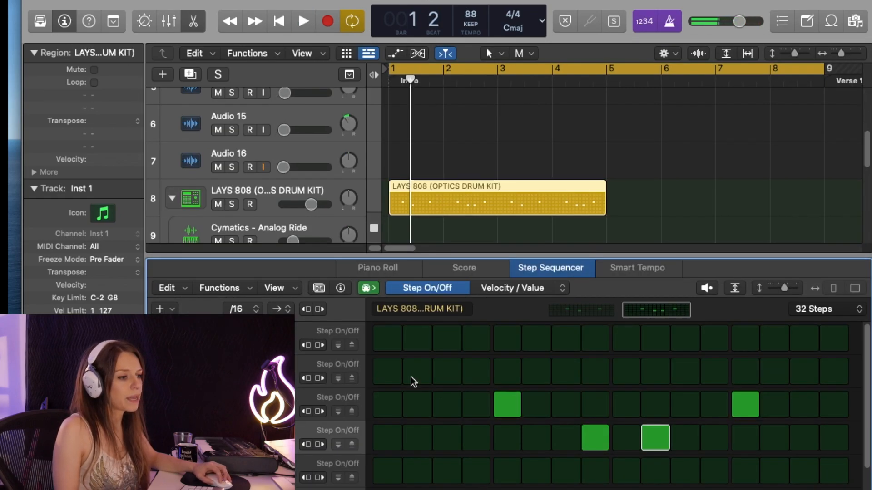
Step: Try a hit on step 1 of the lowest visible drum row during playback and remove it again
{"action": "scroll", "coordinate": [412, 382], "scroll_direction": "down", "scroll_amount": 2}
{"action": "key", "text": "space"}
{"action": "left_click", "coordinate": [388, 479]}
{"action": "left_click", "coordinate": [389, 479]}
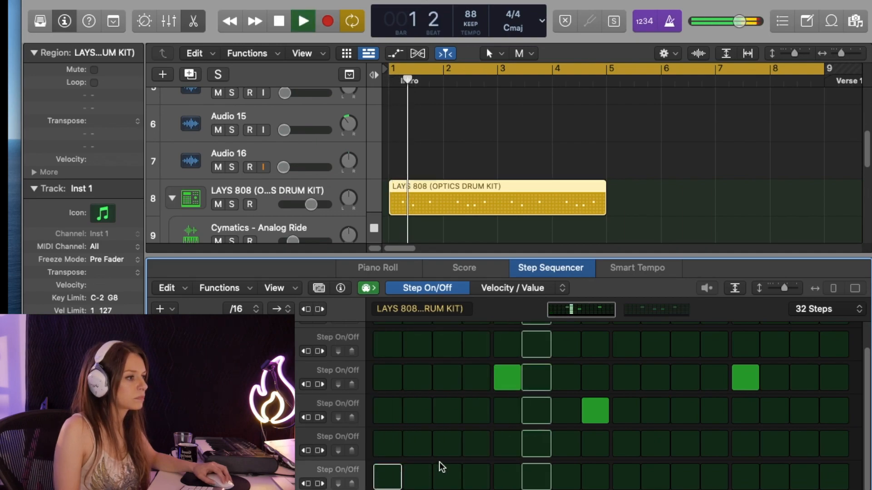
Step: Switch on steps 10 and 11 in the lowest visible drum row and play the pattern back
{"action": "key", "text": "space"}
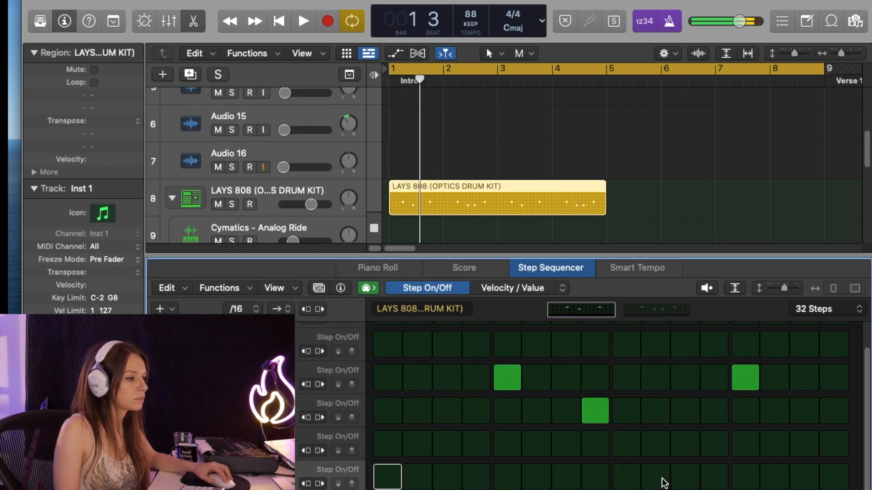
{"action": "left_click_drag", "start_coordinate": [662, 483], "coordinate": [681, 480]}
{"action": "key", "text": "space"}
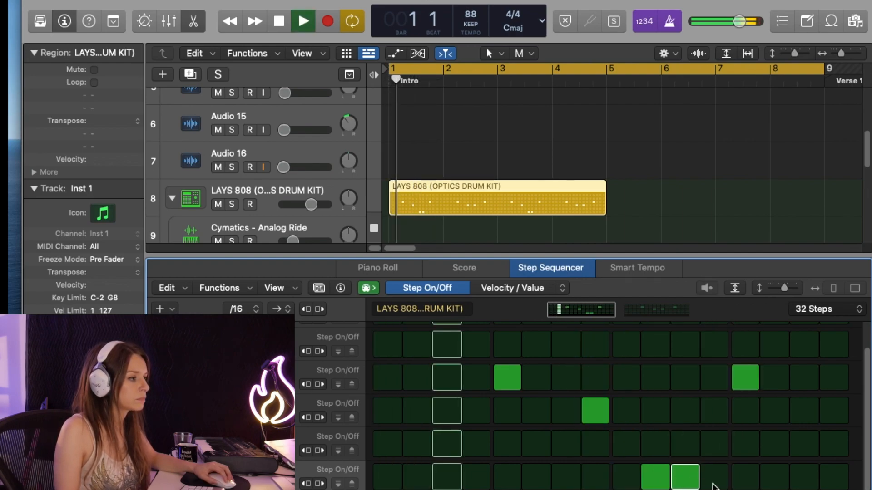
Step: Try a hit on step 12 of the Cymatics - Analog Ride row while playing the pattern
{"action": "key", "text": "space"}
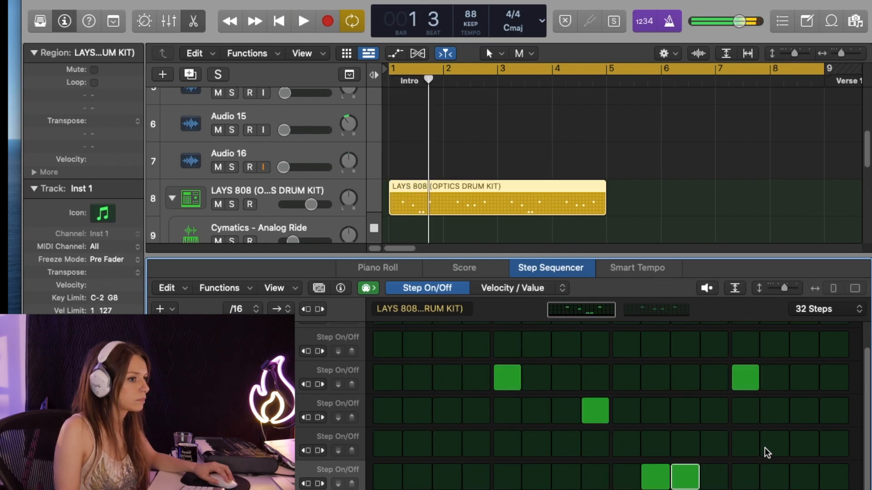
{"action": "scroll", "coordinate": [772, 337], "scroll_direction": "up", "scroll_amount": 1}
{"action": "key", "text": "space"}
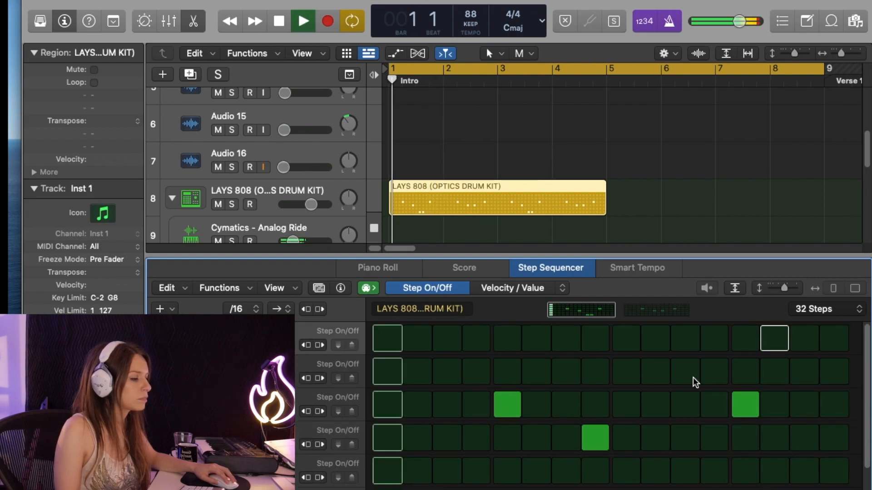
{"action": "left_click", "coordinate": [713, 338]}
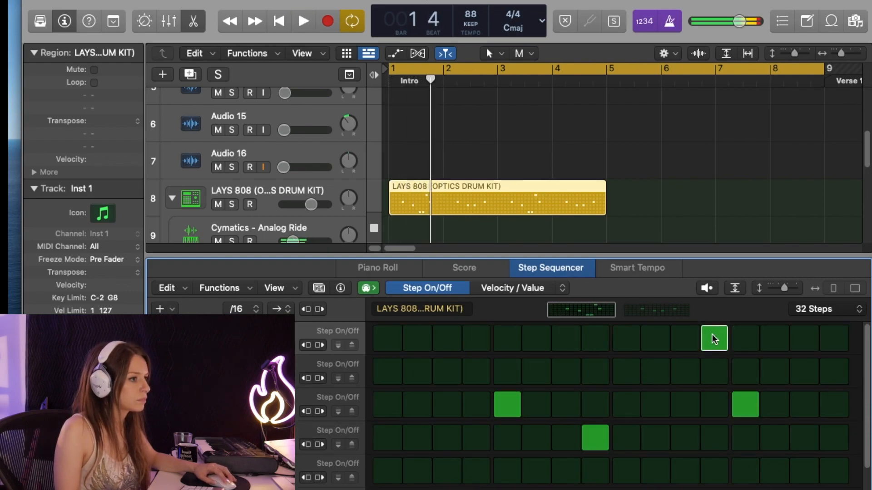
{"action": "scroll", "coordinate": [714, 338], "scroll_direction": "down", "scroll_amount": 1}
{"action": "key", "text": "space"}
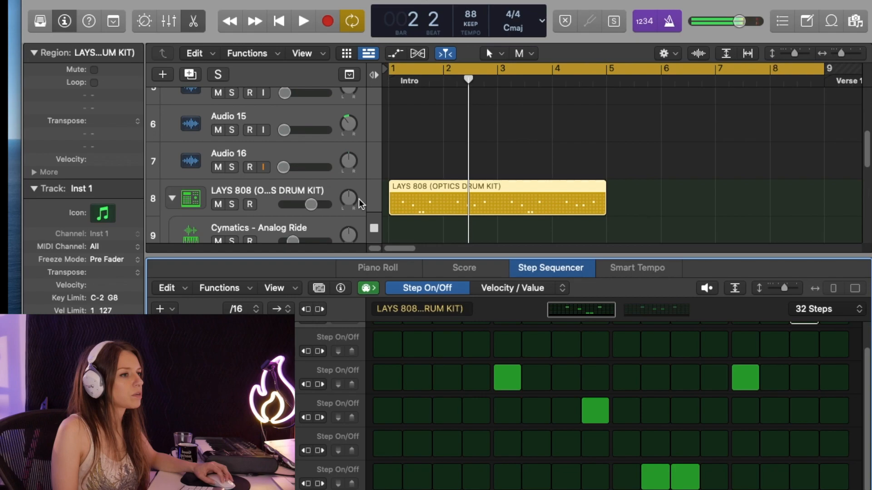
Step: Switch on steps 29 and 30 in the M3RGE_hihat_one_shot_trap row, on the pattern's second page
{"action": "scroll", "coordinate": [250, 210], "scroll_direction": "down", "scroll_amount": 5}
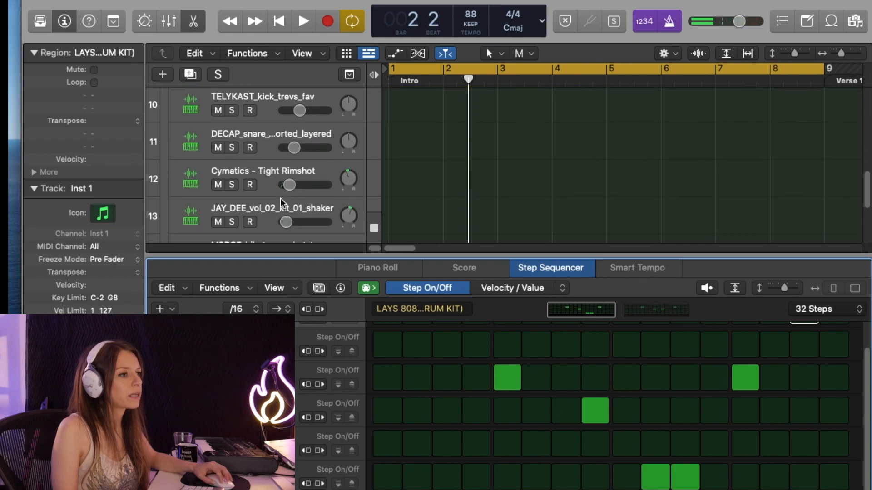
{"action": "scroll", "coordinate": [250, 210], "scroll_direction": "down", "scroll_amount": 1}
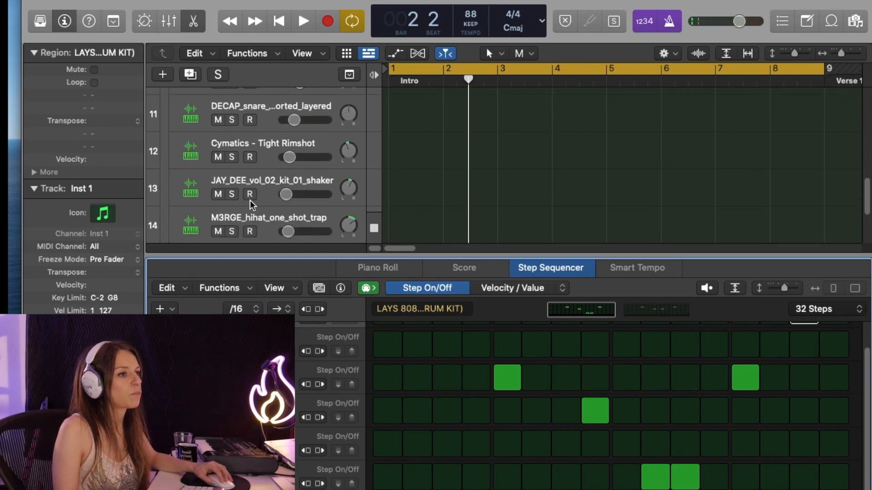
{"action": "scroll", "coordinate": [250, 202], "scroll_direction": "down", "scroll_amount": 1}
{"action": "key", "text": "space"}
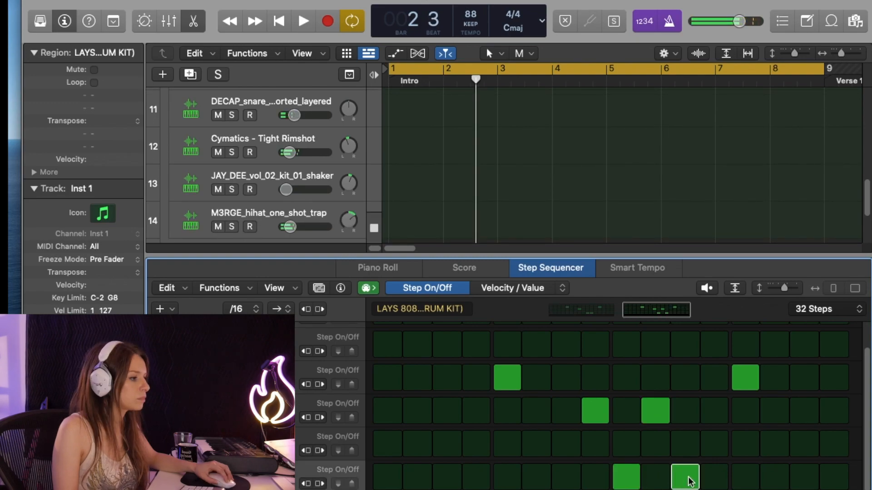
{"action": "left_click", "coordinate": [745, 477]}
{"action": "left_click", "coordinate": [774, 477]}
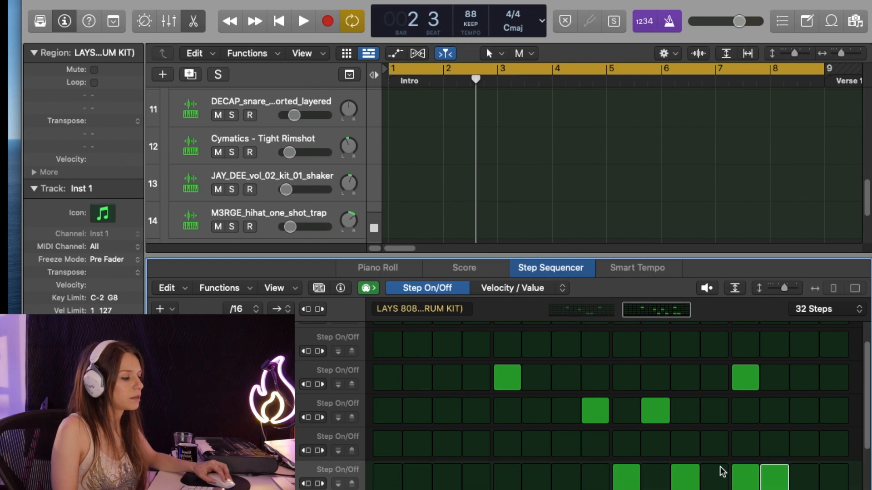
Step: Set the note repeat of the hi-hat's step 29 to 3 and play the pattern back
{"action": "scroll", "coordinate": [723, 460], "scroll_direction": "down", "scroll_amount": 3}
{"action": "left_click_drag", "start_coordinate": [742, 474], "coordinate": [746, 488]}
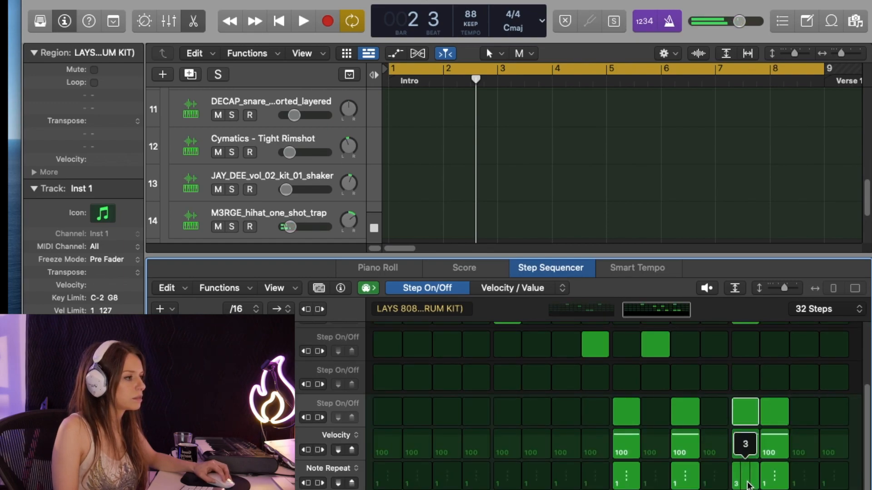
{"action": "key", "text": "space"}
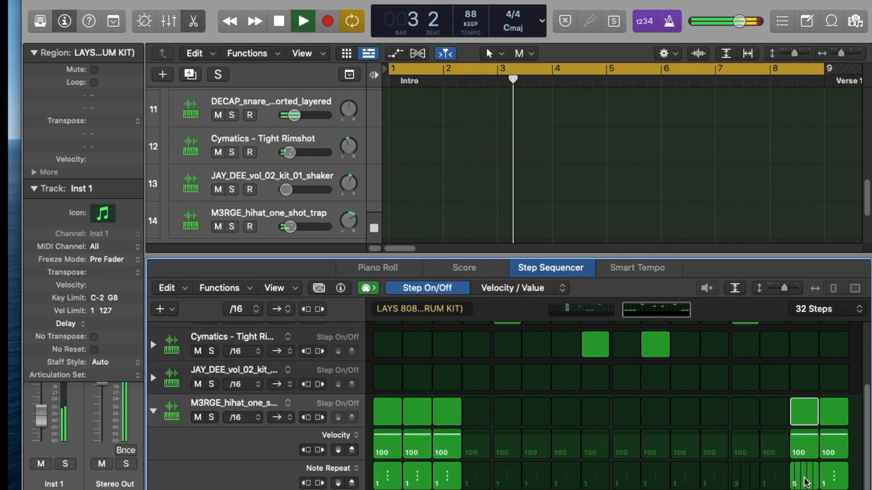
{"action": "scroll", "coordinate": [522, 201], "scroll_direction": "down", "scroll_amount": 3}
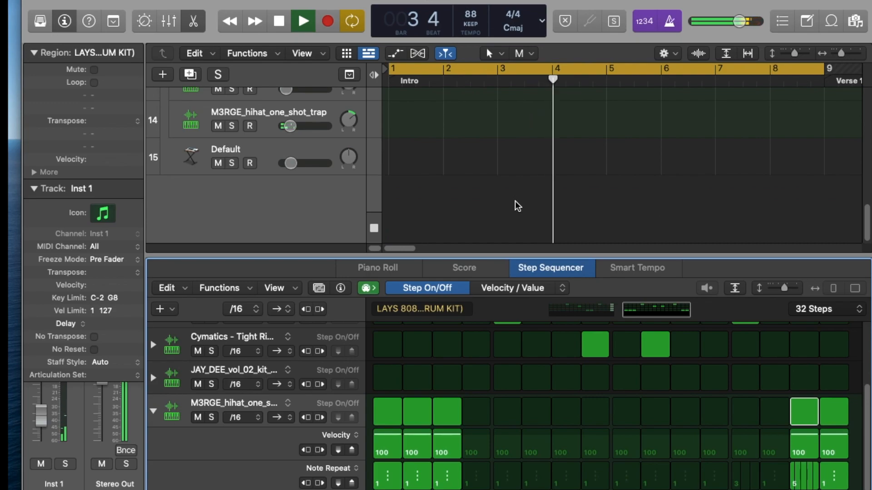
{"action": "scroll", "coordinate": [517, 206], "scroll_direction": "up", "scroll_amount": 5}
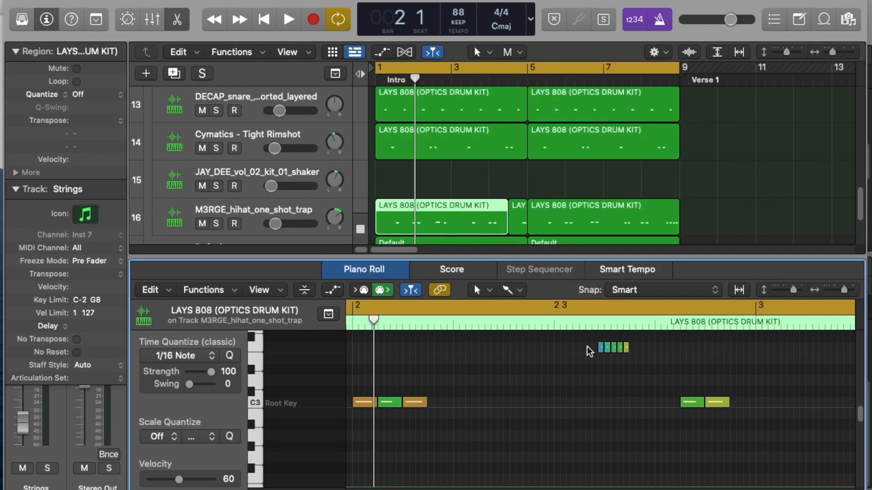
Step: Select the five higher-pitched hi-hat roll notes and look at the notes in the other two hi-hat regions
{"action": "left_click_drag", "start_coordinate": [589, 351], "coordinate": [649, 344]}
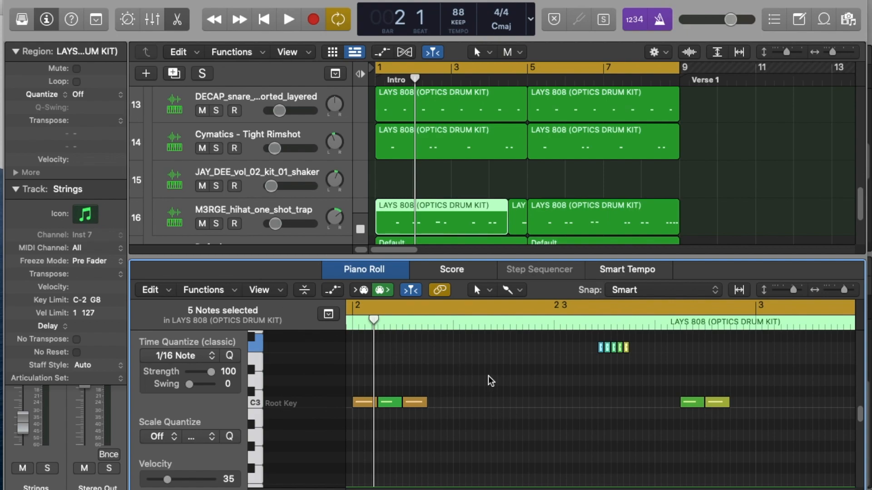
{"action": "left_click", "coordinate": [517, 220]}
{"action": "left_click", "coordinate": [594, 225]}
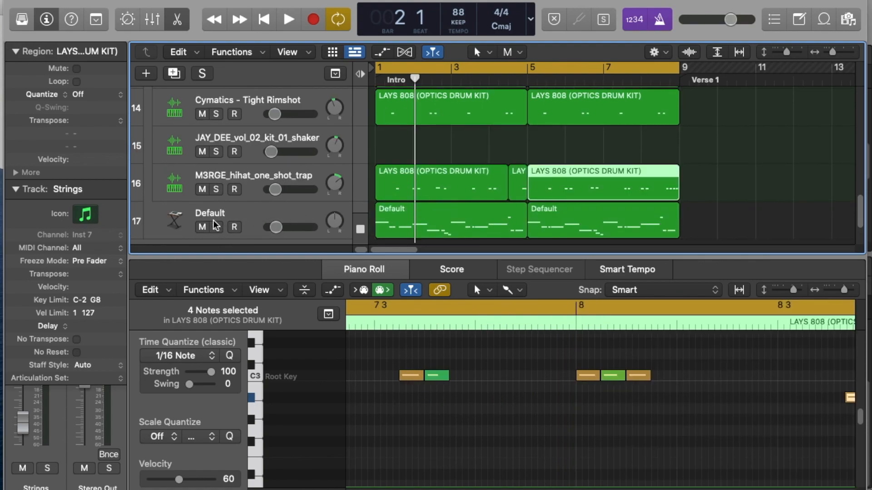
Step: Mute the Default track and play the drums while examining the notes in each of the three hi-hat regions
{"action": "left_click", "coordinate": [202, 227]}
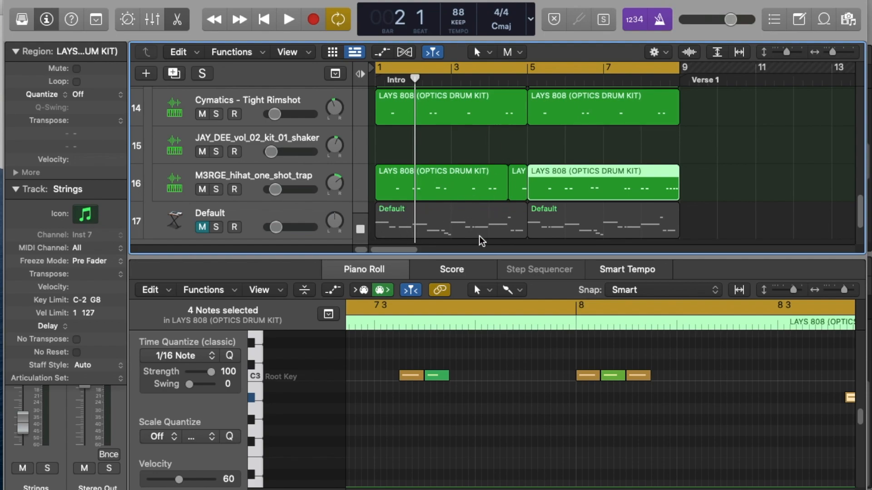
{"action": "key", "text": "space"}
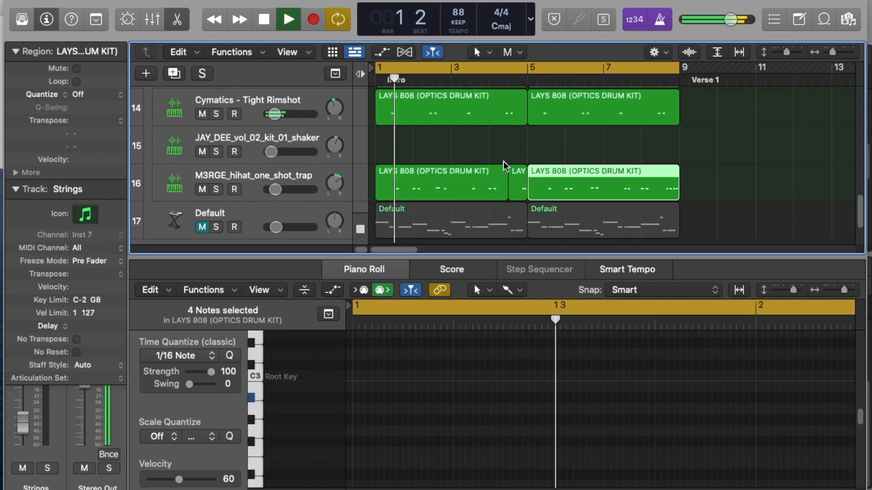
{"action": "left_click", "coordinate": [504, 179]}
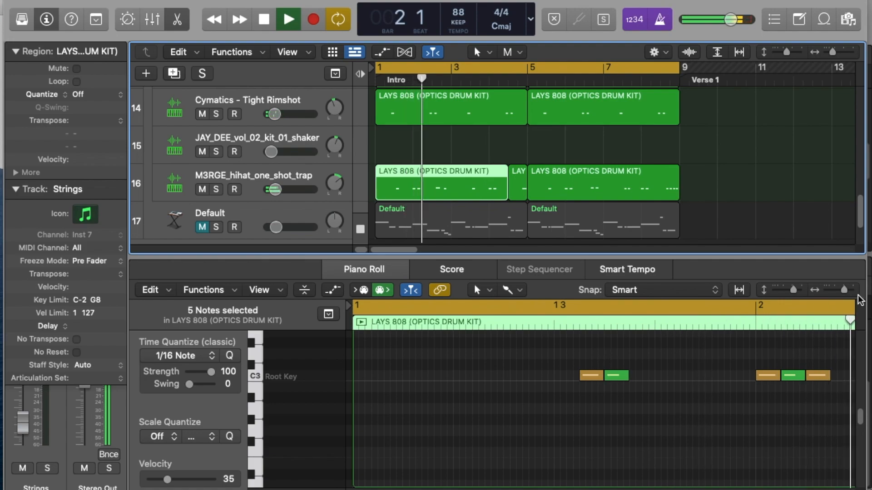
{"action": "left_click_drag", "start_coordinate": [844, 290], "coordinate": [835, 293]}
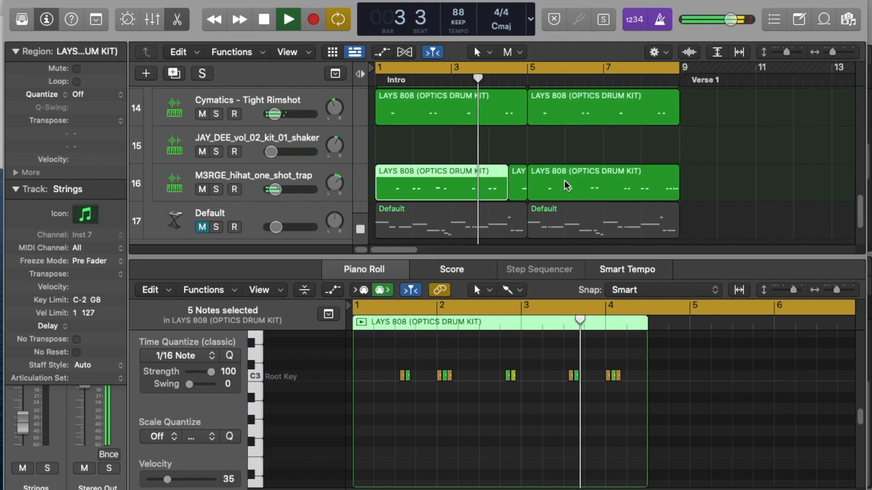
{"action": "left_click", "coordinate": [522, 188]}
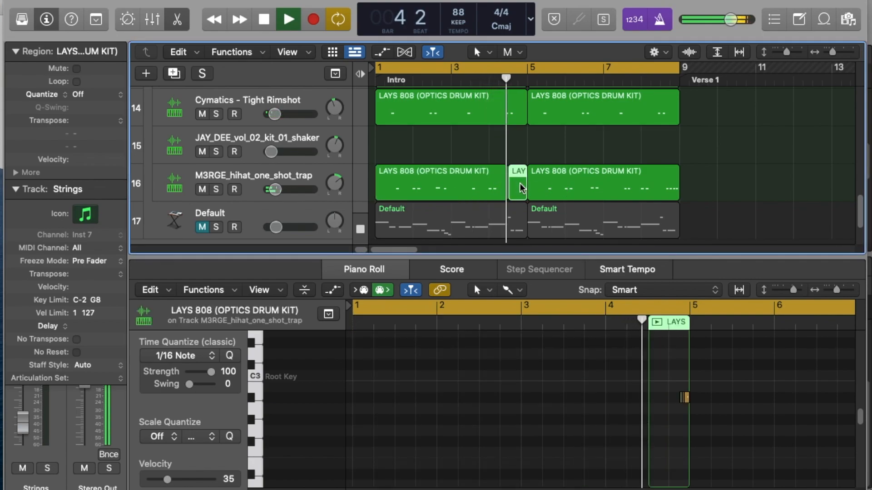
{"action": "left_click", "coordinate": [566, 189]}
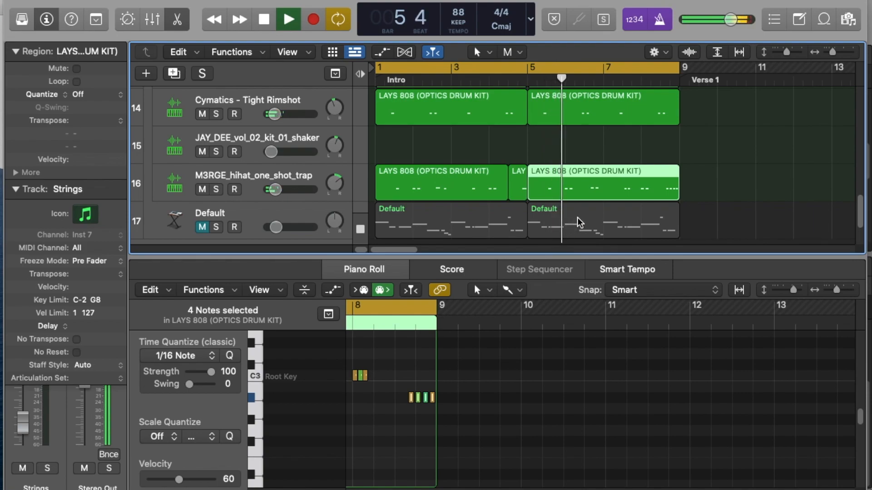
{"action": "left_click", "coordinate": [488, 411]}
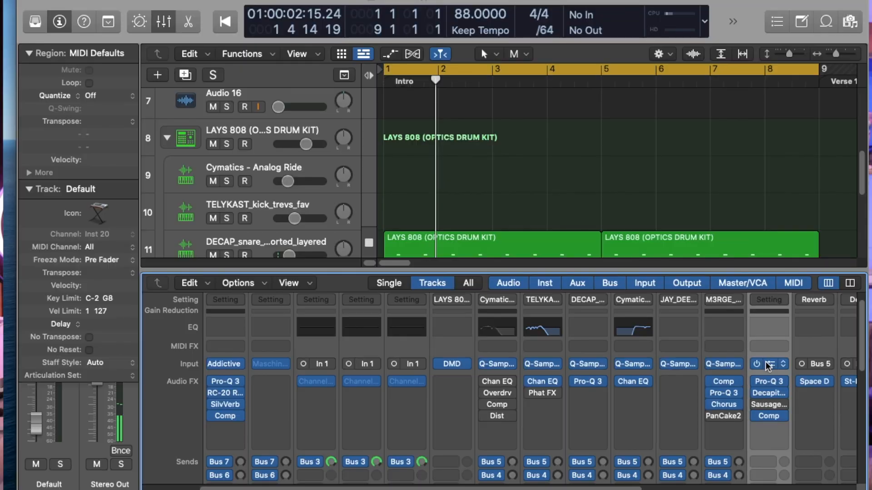
Step: Open the Default track's synth and preview Cymatics Motor City, Oracle 808 10 and Oracle 808 1 samples for source A
{"action": "left_click", "coordinate": [768, 363]}
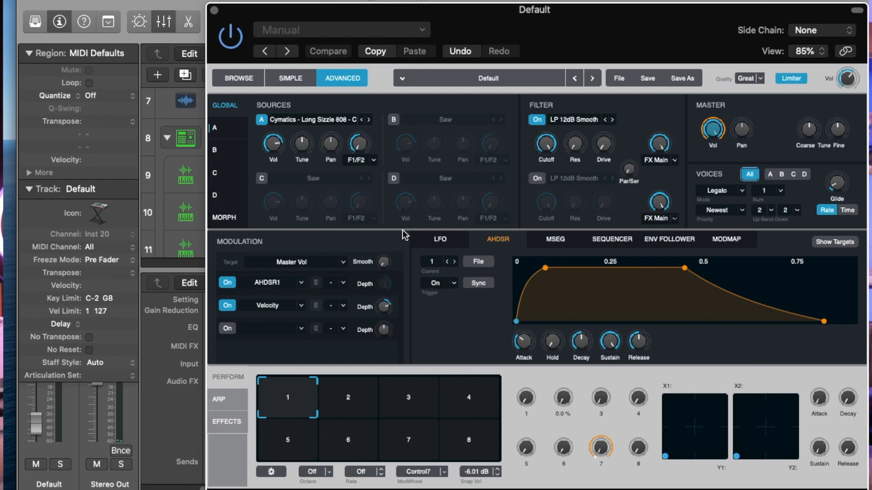
{"action": "left_click", "coordinate": [313, 121]}
{"action": "left_click", "coordinate": [302, 132]}
{"action": "left_click", "coordinate": [429, 185]}
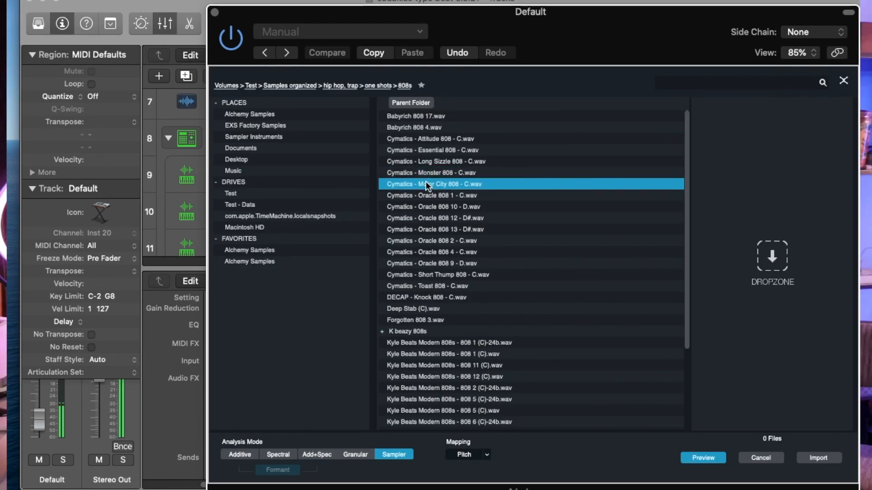
{"action": "left_click", "coordinate": [411, 208]}
{"action": "left_click", "coordinate": [414, 194]}
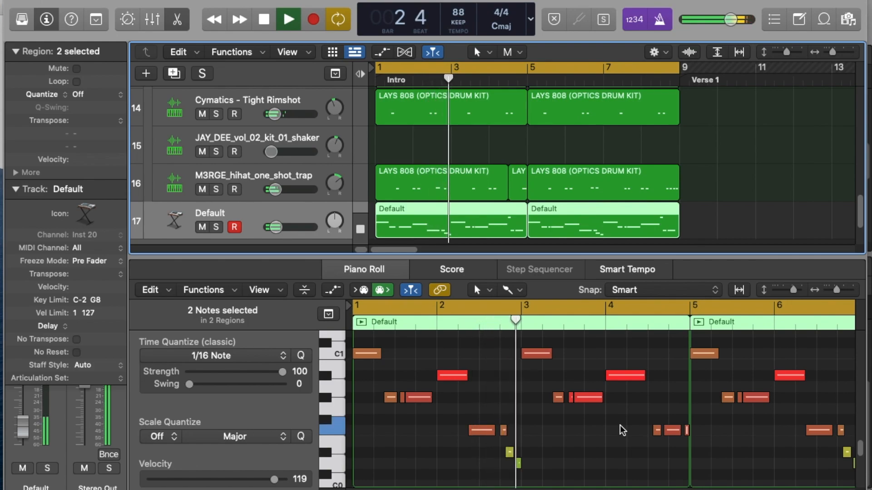
Step: Stop playback and audition individual 808 notes of the first Default region, following the bass line into bar 3
{"action": "key", "text": "space"}
{"action": "left_click", "coordinate": [366, 354]}
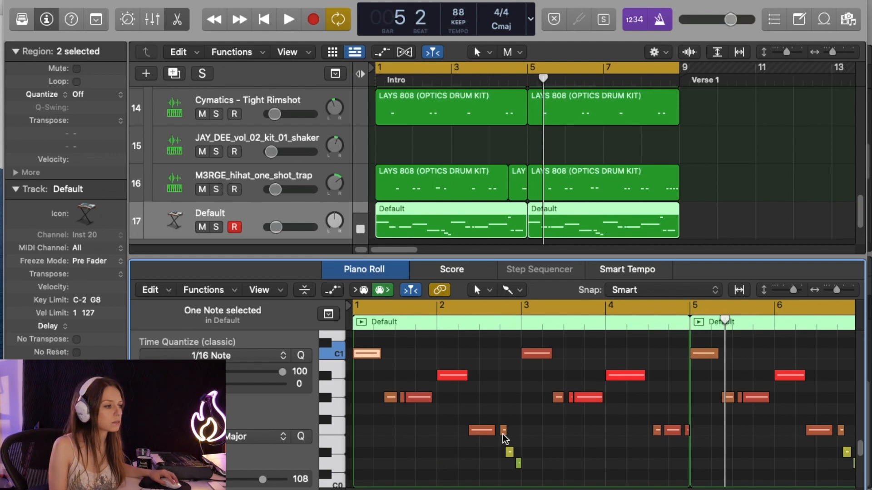
{"action": "left_click", "coordinate": [518, 464]}
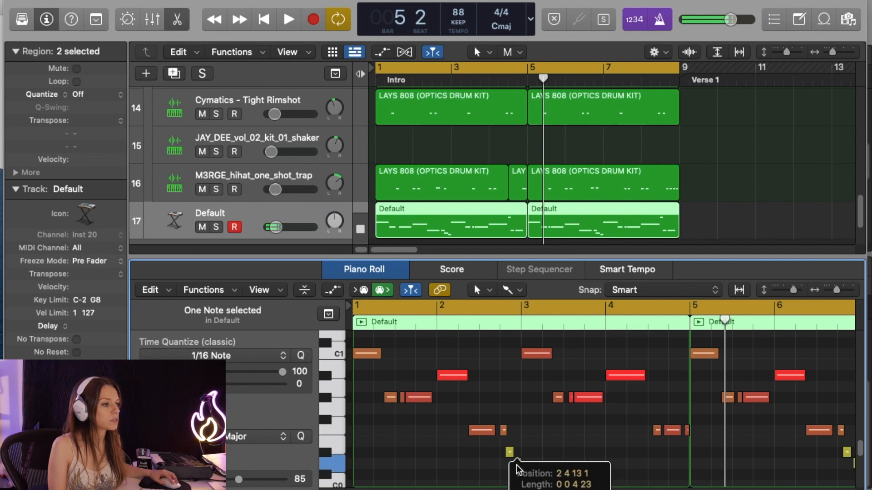
{"action": "left_click", "coordinate": [480, 431]}
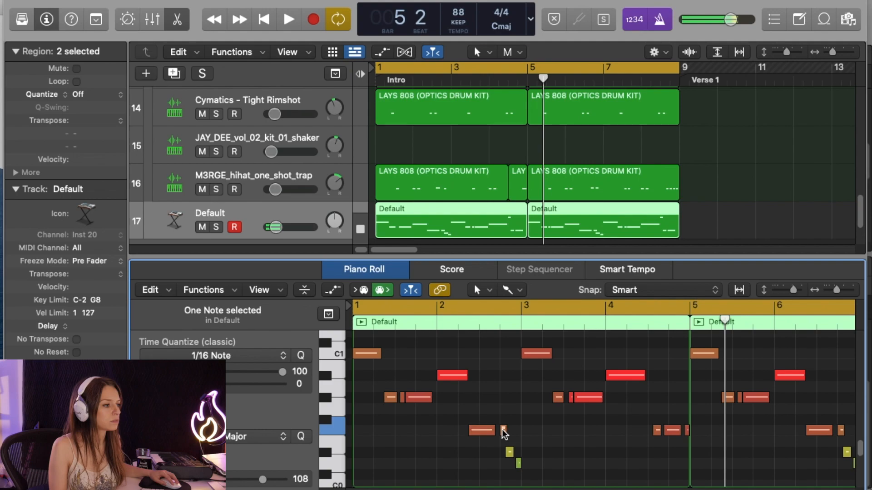
{"action": "left_click", "coordinate": [509, 453]}
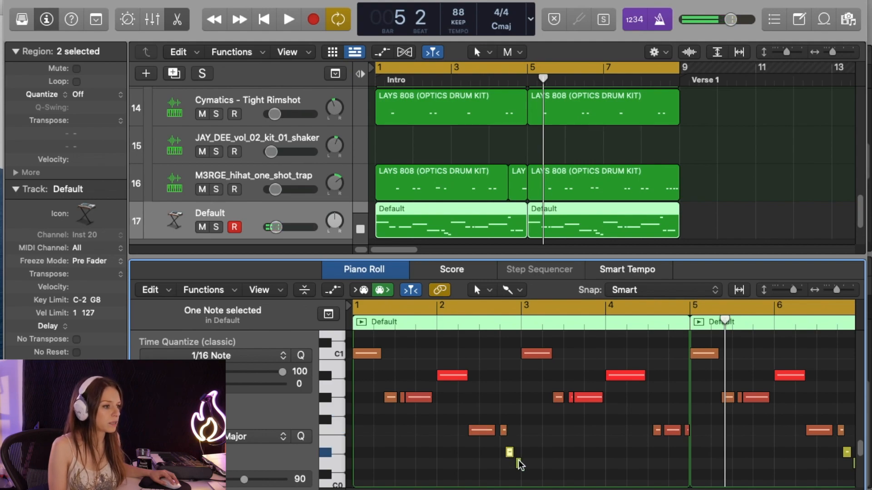
{"action": "left_click", "coordinate": [519, 463]}
{"action": "left_click", "coordinate": [511, 452]}
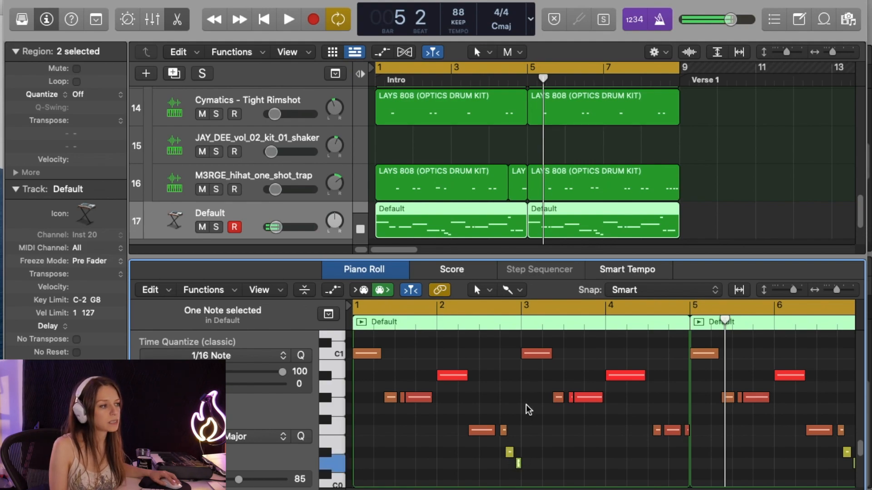
{"action": "left_click", "coordinate": [538, 355]}
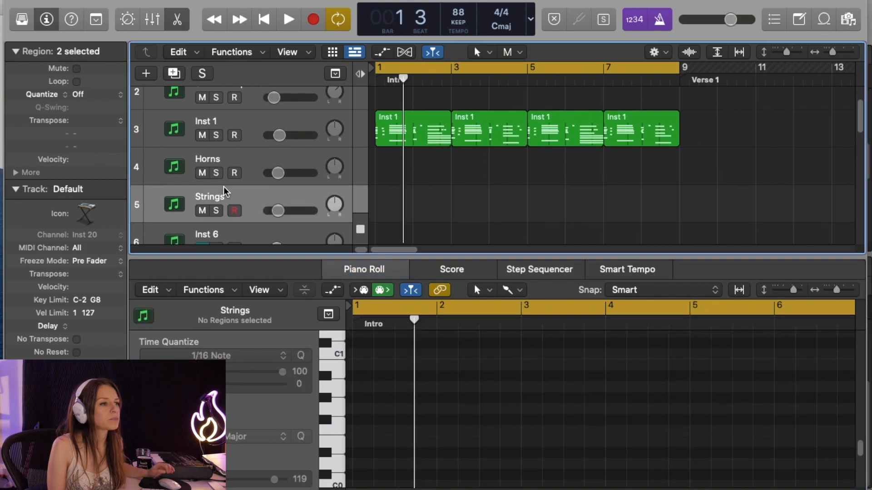
Step: Select the Strings track and play the beat back to rehearse a string part over it
{"action": "left_click", "coordinate": [223, 187]}
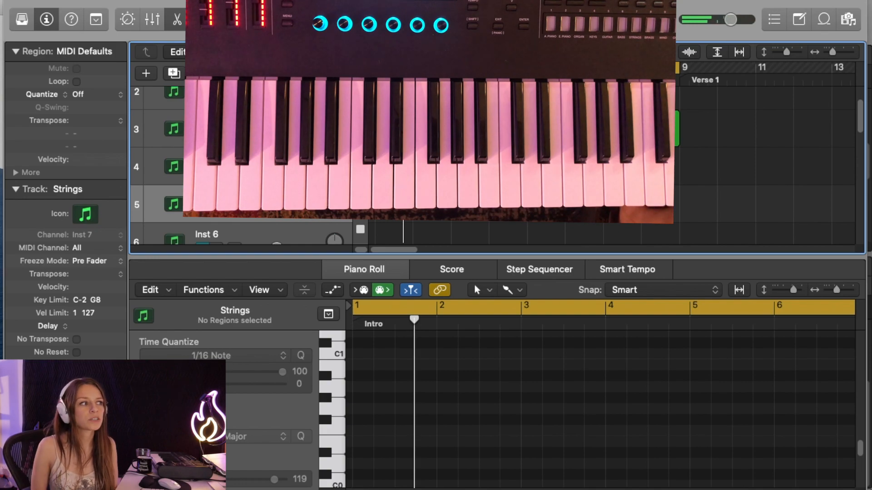
{"action": "key", "text": "space"}
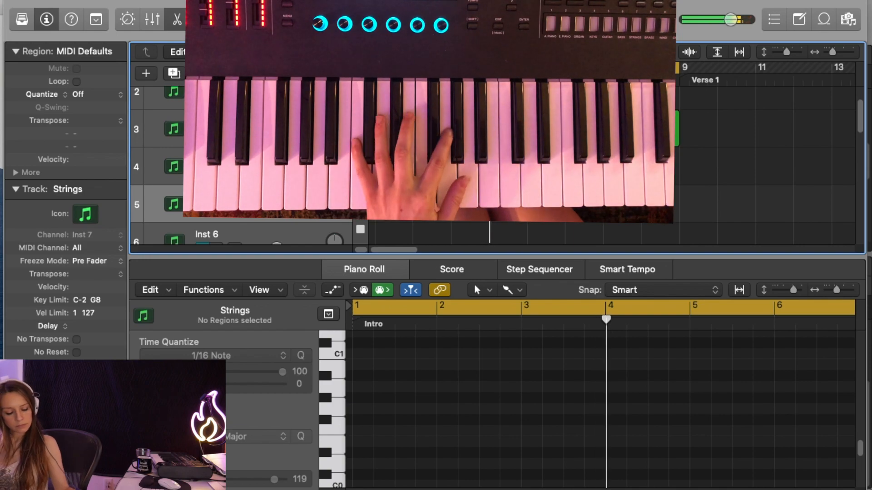
{"action": "key", "text": "space"}
{"action": "key", "text": "space"}
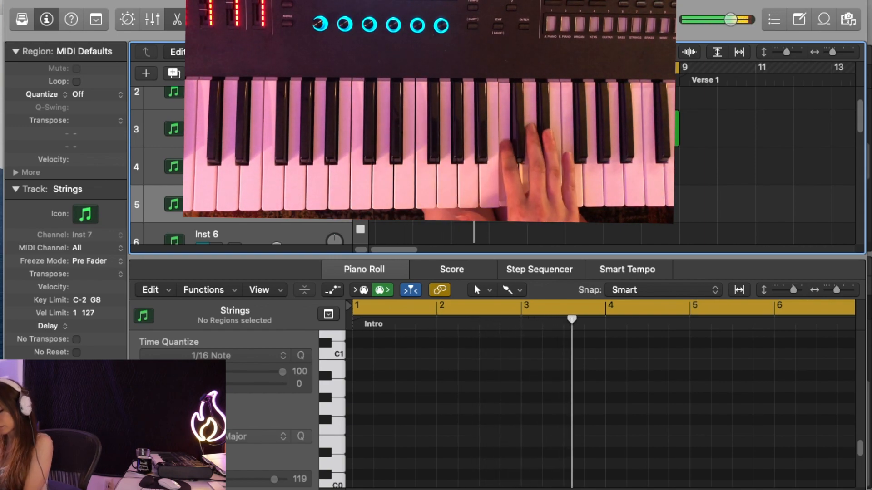
{"action": "key", "text": "space"}
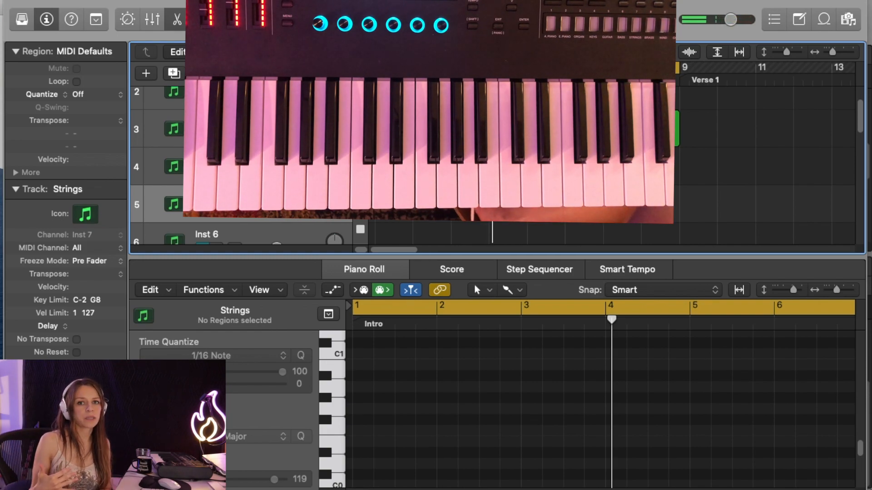
Step: Record the strings part from bar 1 and trim the recorded Strings region to end at bar 3
{"action": "key", "text": "Return"}
{"action": "key", "text": "space"}
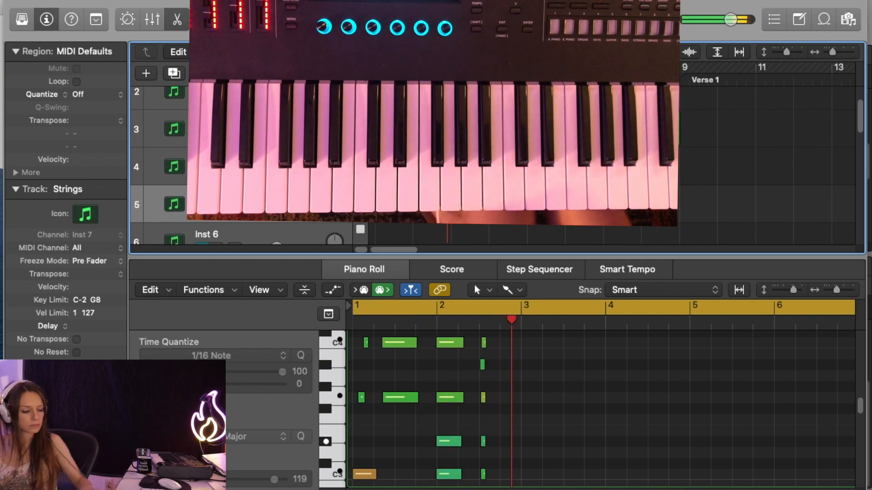
{"action": "key", "text": "space"}
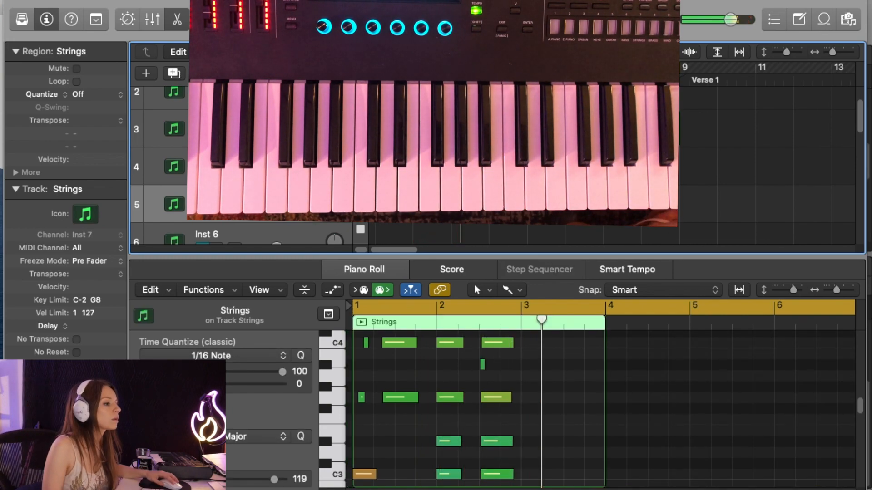
{"action": "left_click_drag", "start_coordinate": [483, 226], "coordinate": [452, 226]}
Step: Play back the two-bar Strings region, solo the track and examine its notes from low to high
{"action": "key", "text": "space"}
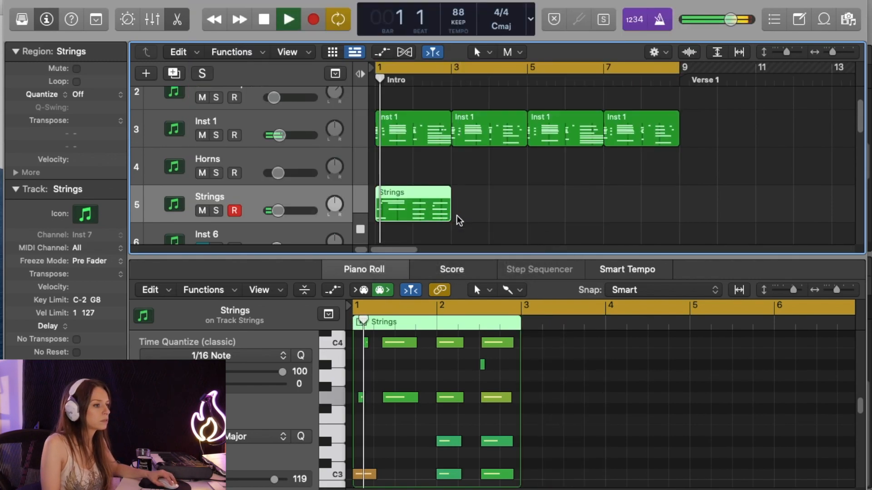
{"action": "scroll", "coordinate": [415, 457], "scroll_direction": "down", "scroll_amount": 5}
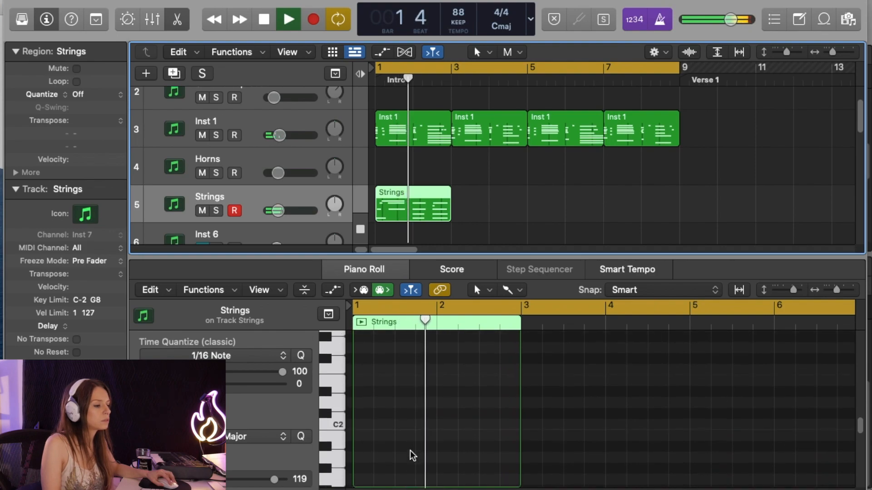
{"action": "scroll", "coordinate": [411, 452], "scroll_direction": "up", "scroll_amount": 5}
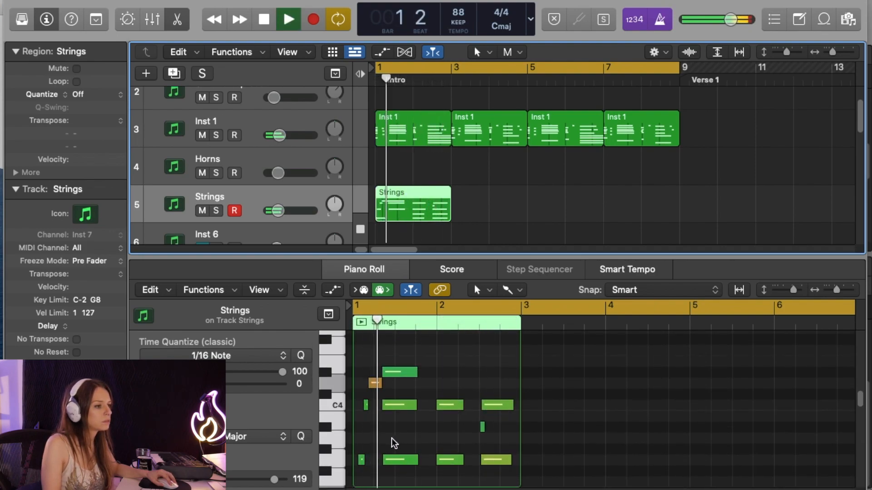
{"action": "scroll", "coordinate": [393, 444], "scroll_direction": "down", "scroll_amount": 3}
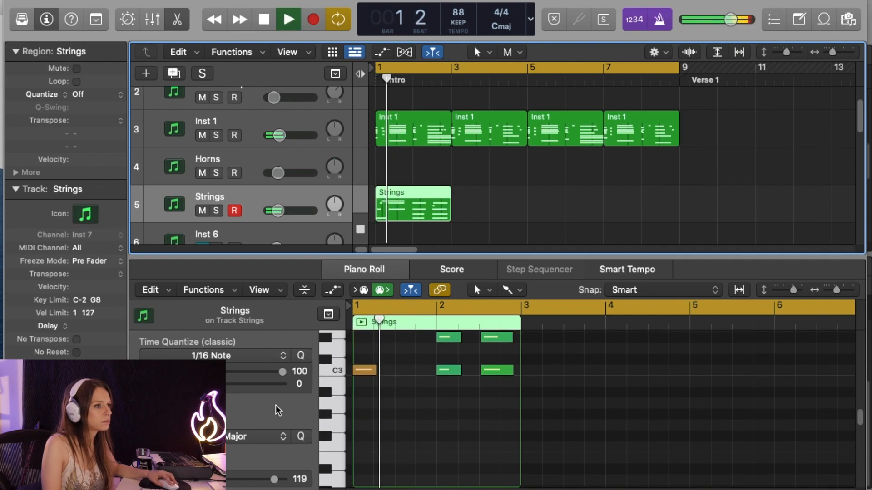
{"action": "key", "text": "space"}
{"action": "left_click", "coordinate": [216, 210]}
{"action": "key", "text": "space"}
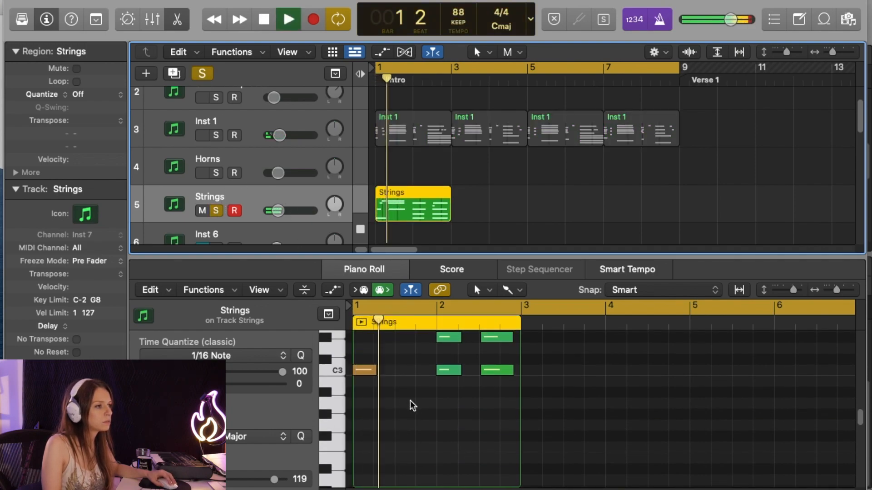
{"action": "scroll", "coordinate": [410, 401], "scroll_direction": "up", "scroll_amount": 3}
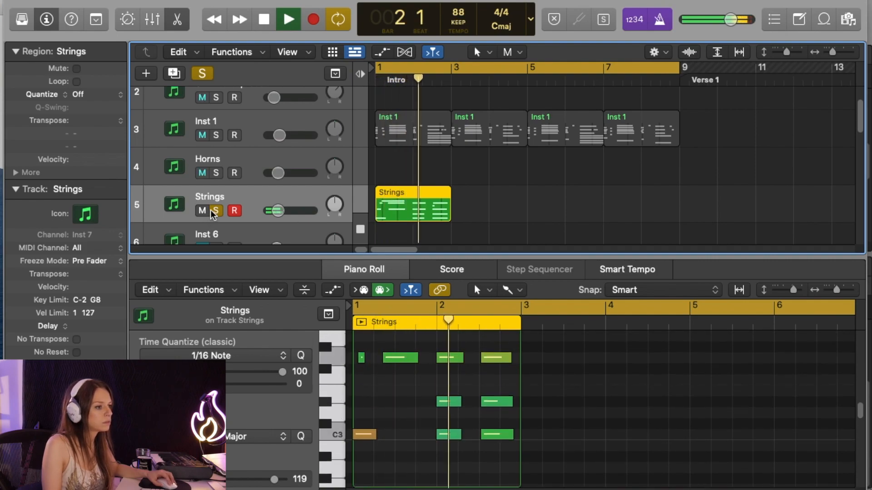
Step: Quantize the first C3 note of the Strings region to 1/16 and set its velocity to 48, checking it in playback
{"action": "key", "text": "space"}
{"action": "left_click", "coordinate": [362, 435]}
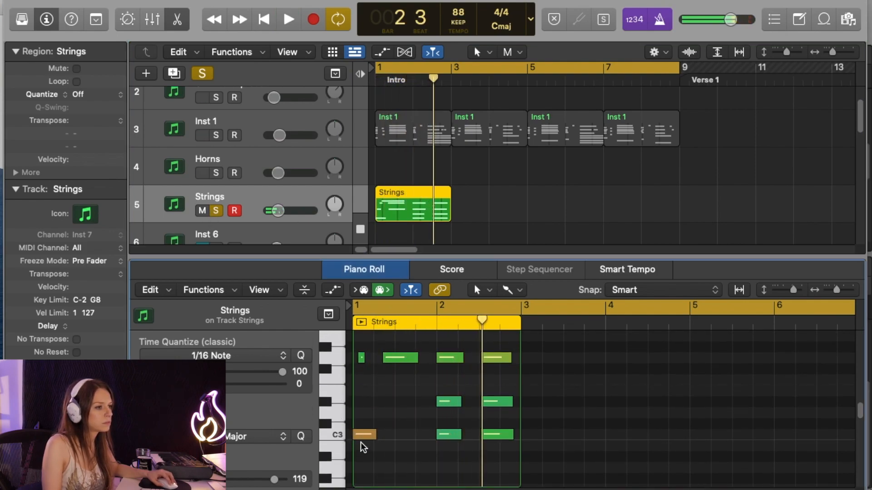
{"action": "left_click_drag", "start_coordinate": [365, 417], "coordinate": [364, 415]}
{"action": "left_click", "coordinate": [301, 355]}
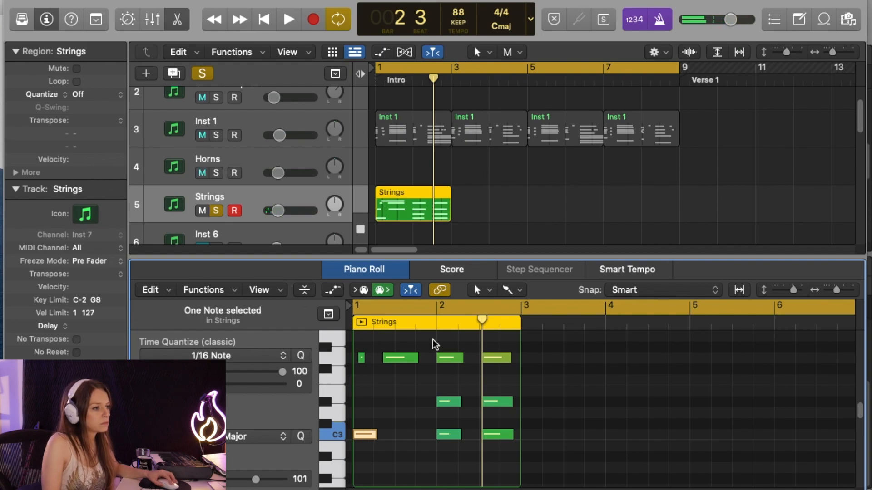
{"action": "key", "text": "space"}
{"action": "key", "text": "space"}
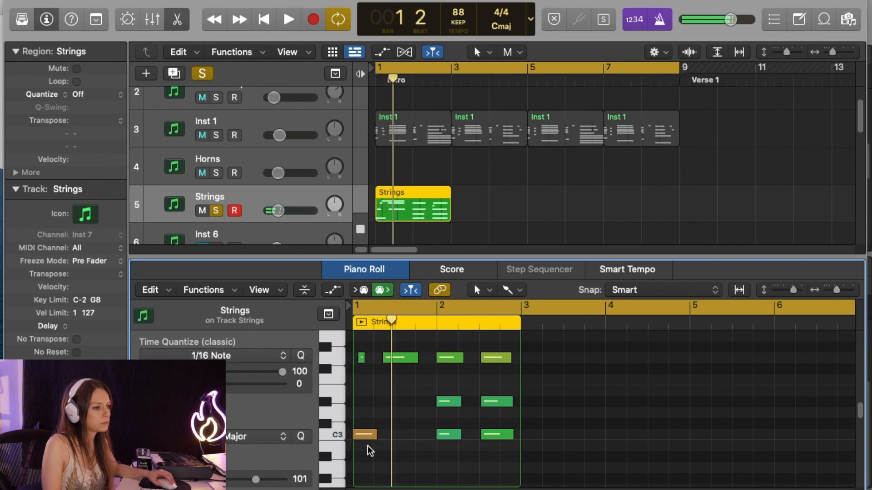
{"action": "left_click_drag", "start_coordinate": [241, 480], "coordinate": [201, 480]}
{"action": "key", "text": "space"}
{"action": "key", "text": "space"}
{"action": "key", "text": "space"}
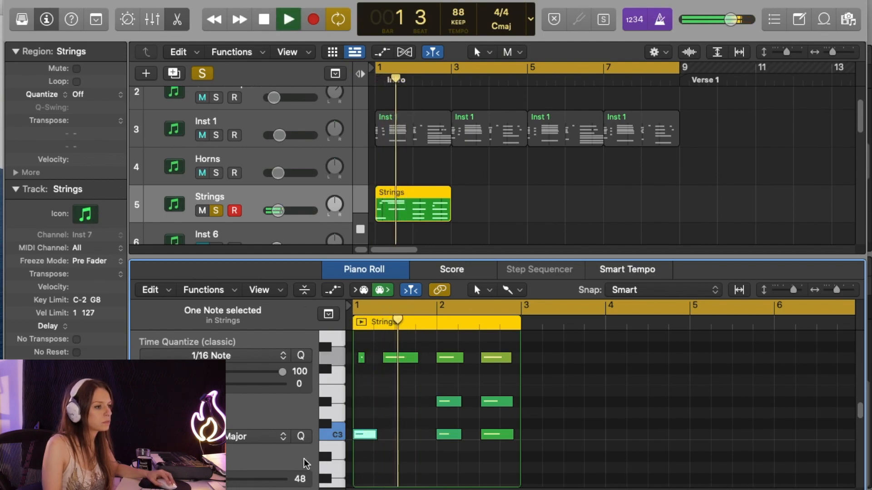
Step: Delete the three C3 notes from the Strings region and play it with the rest of the beat
{"action": "key", "text": "space"}
{"action": "left_click_drag", "start_coordinate": [493, 447], "coordinate": [353, 416]}
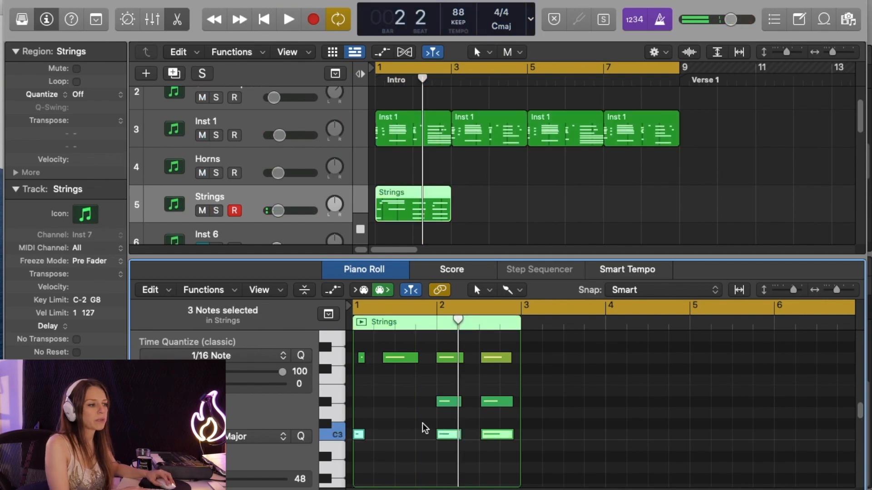
{"action": "key", "text": "Delete"}
{"action": "key", "text": "space"}
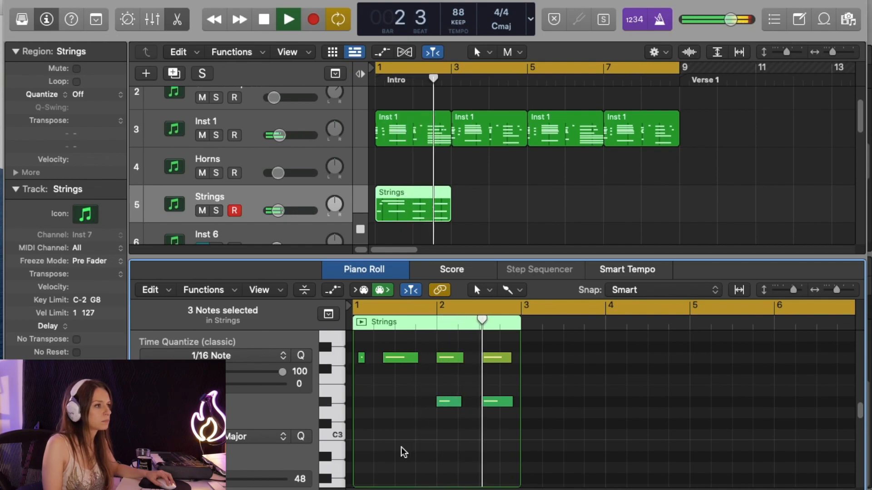
Step: Repeat the Strings region at bar 3 and transpose the copy's last three-note chord upward
{"action": "key", "text": "super+r"}
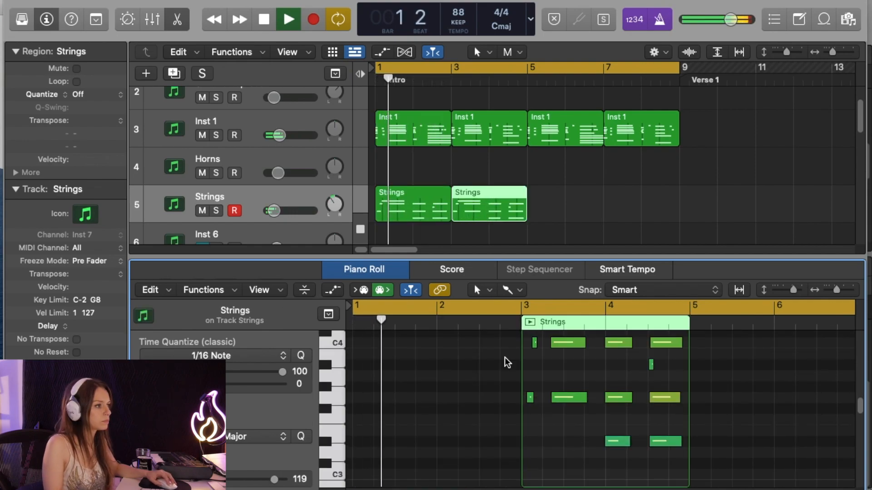
{"action": "scroll", "coordinate": [663, 426], "scroll_direction": "up", "scroll_amount": 1}
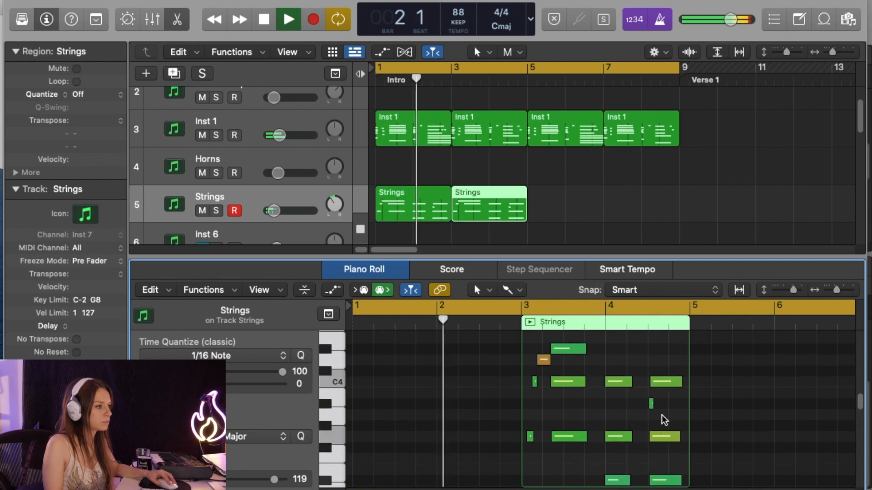
{"action": "left_click_drag", "start_coordinate": [662, 343], "coordinate": [672, 473]}
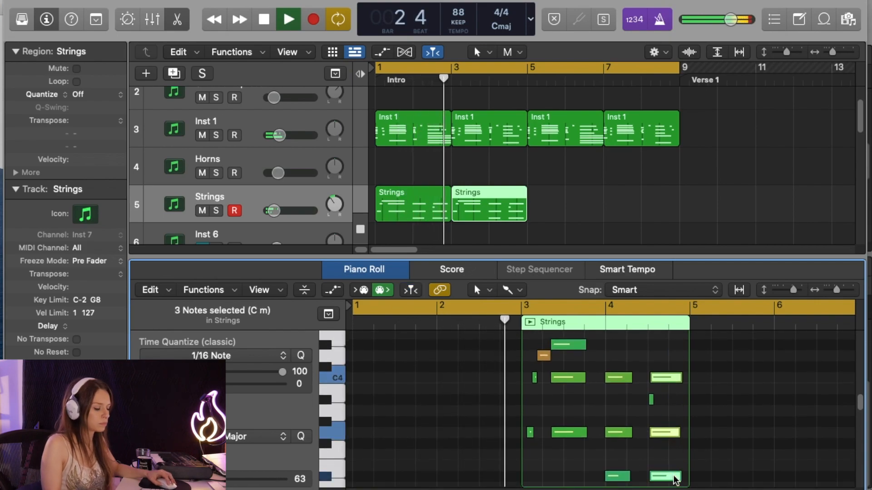
{"action": "key", "text": "alt+shift+Up"}
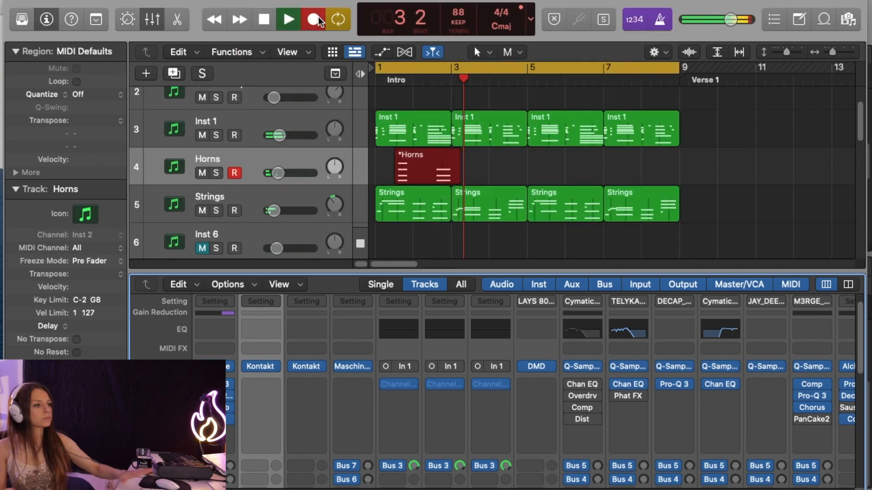
Step: Stop recording the Horns part and add a 24 dB/oct low cut at about 458 Hz to the Strings track's Pro-Q 3
{"action": "key", "text": "space"}
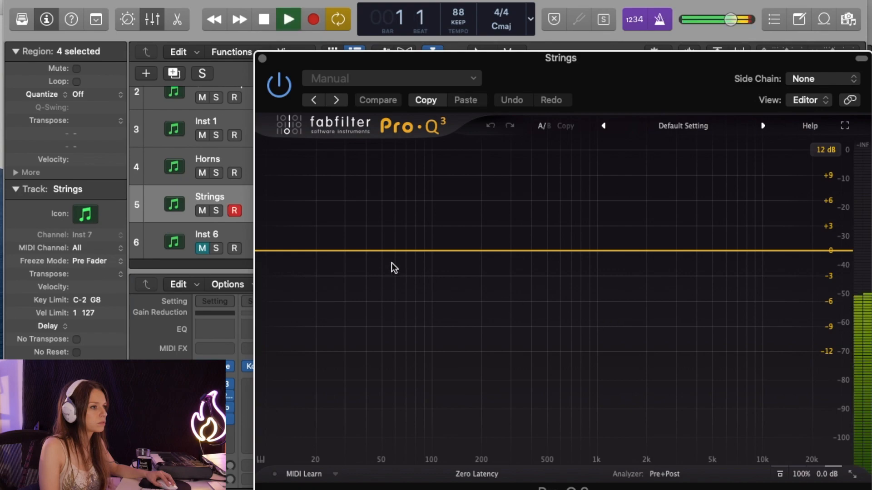
{"action": "left_click", "coordinate": [274, 250]}
{"action": "left_click_drag", "start_coordinate": [279, 251], "coordinate": [541, 233]}
{"action": "left_click", "coordinate": [420, 432]}
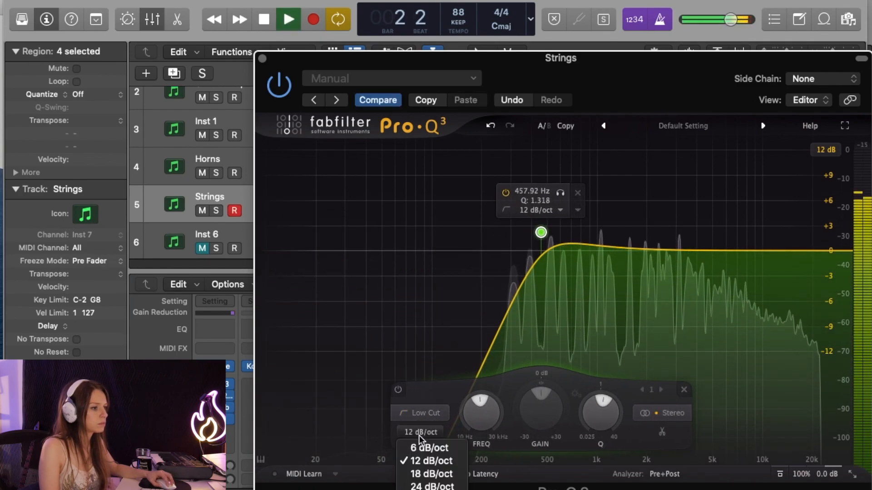
{"action": "left_click", "coordinate": [415, 486]}
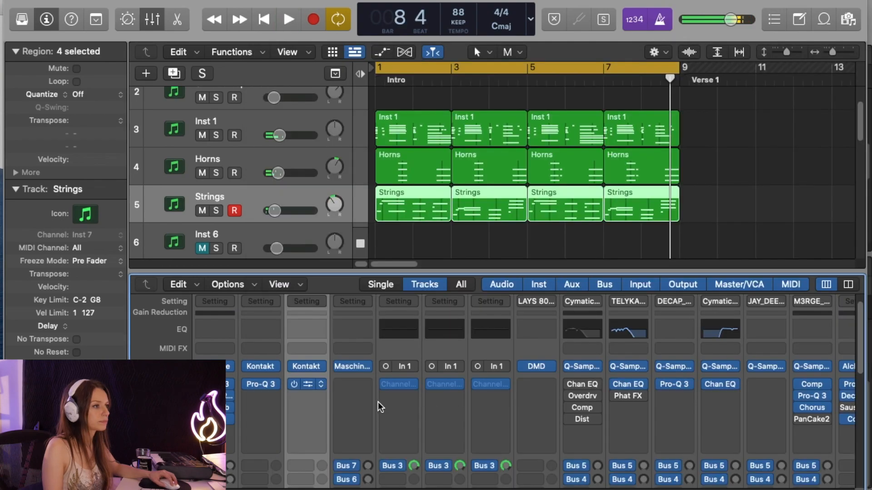
Step: Overlay the Horns track's spectrum in the analyzer of the Strings track's Pro-Q 3 and play the beat
{"action": "left_click", "coordinate": [396, 405]}
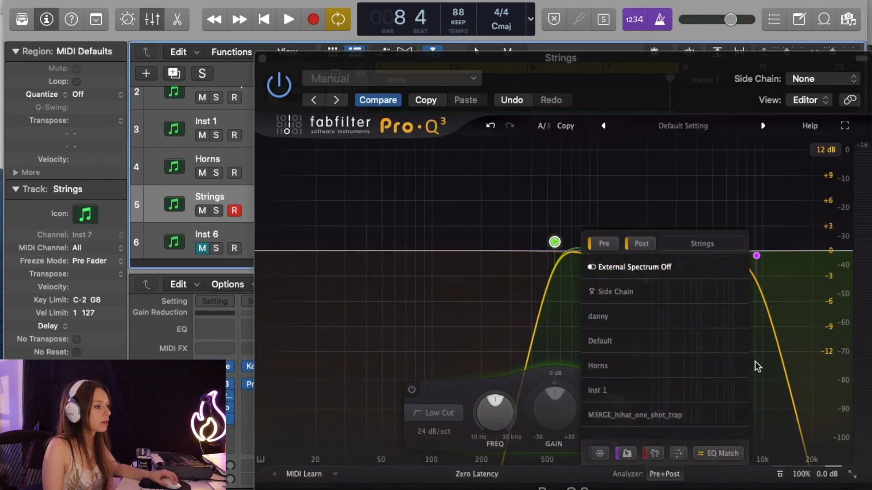
{"action": "mouse_move", "coordinate": [665, 479]}
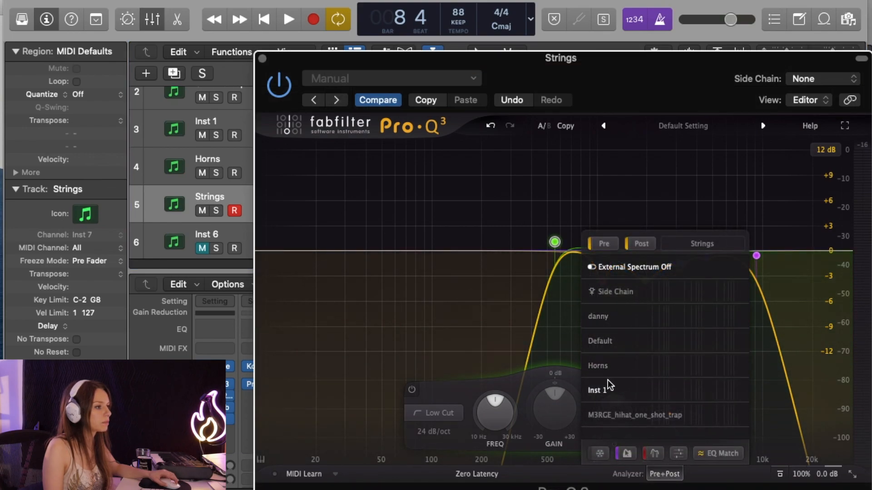
{"action": "left_click", "coordinate": [669, 366]}
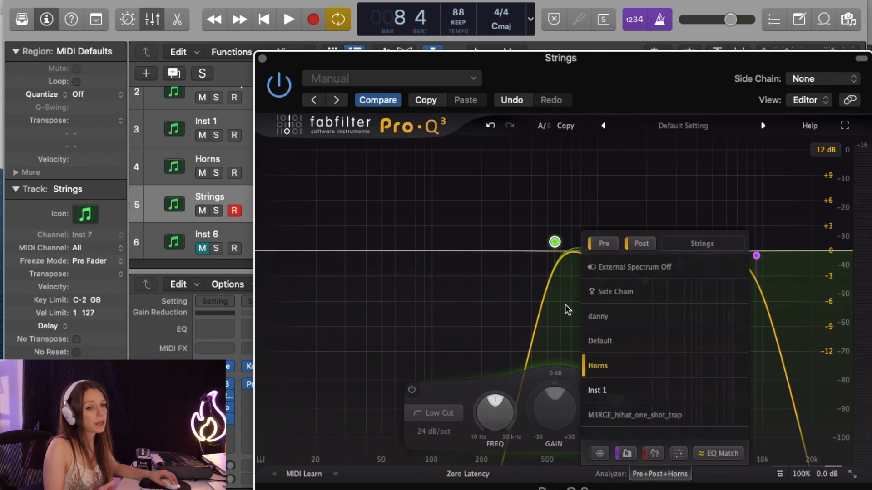
{"action": "key", "text": "space"}
{"action": "key", "text": "space"}
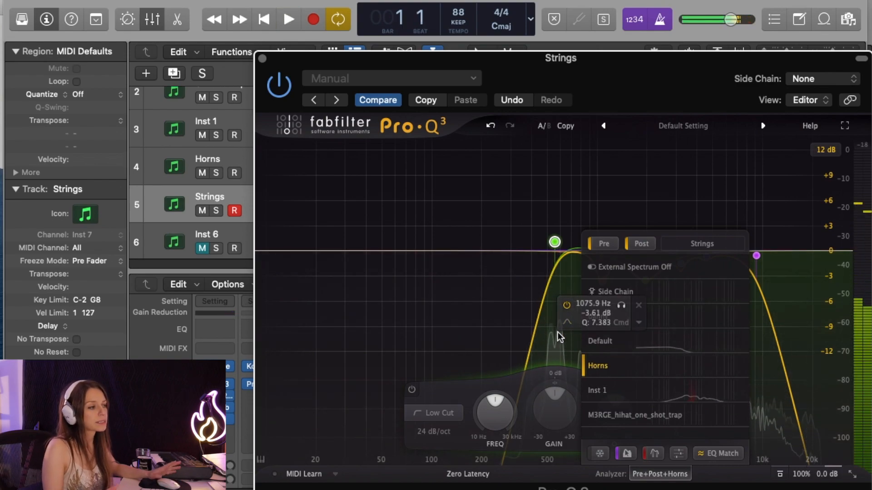
{"action": "key", "text": "space"}
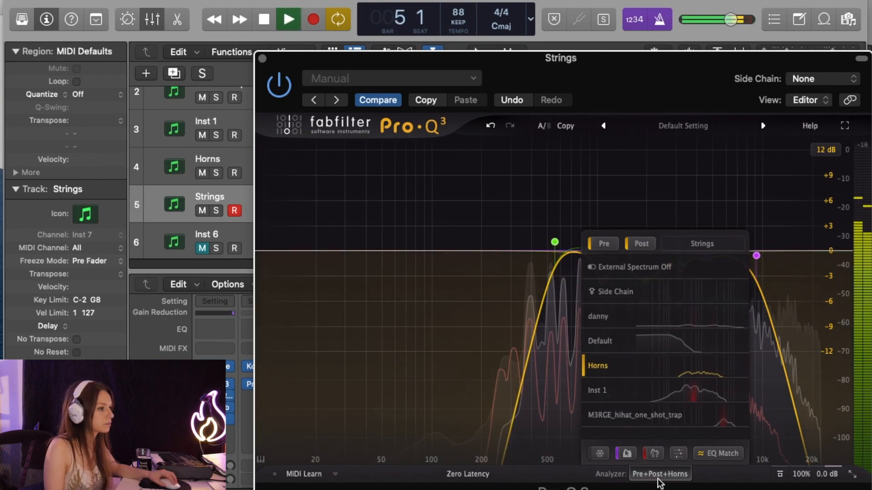
Step: Close the analyzer options, compare the Strings and Horns spectra, and grab the Strings peak at 7.1 kHz
{"action": "left_click", "coordinate": [658, 477]}
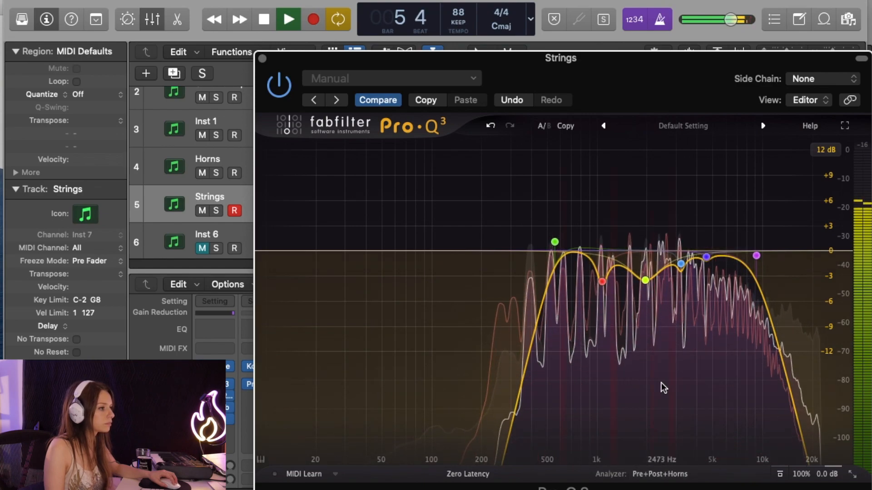
{"action": "mouse_move", "coordinate": [661, 382]}
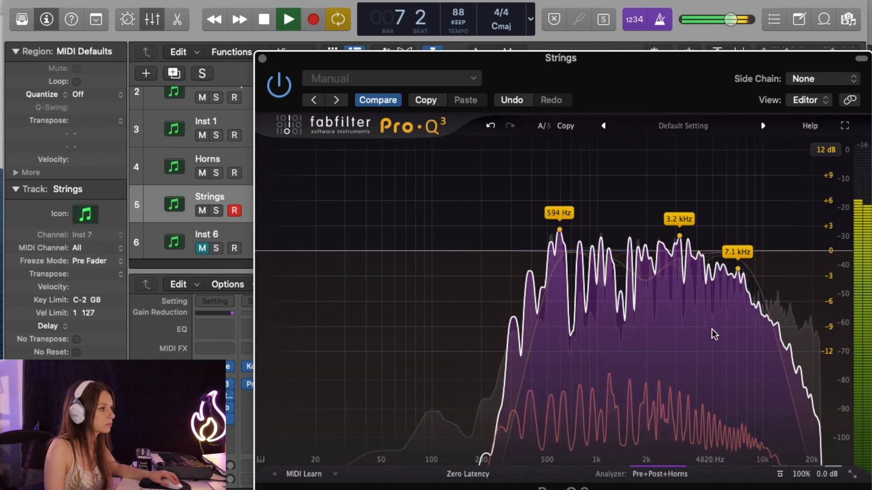
{"action": "left_click", "coordinate": [738, 275]}
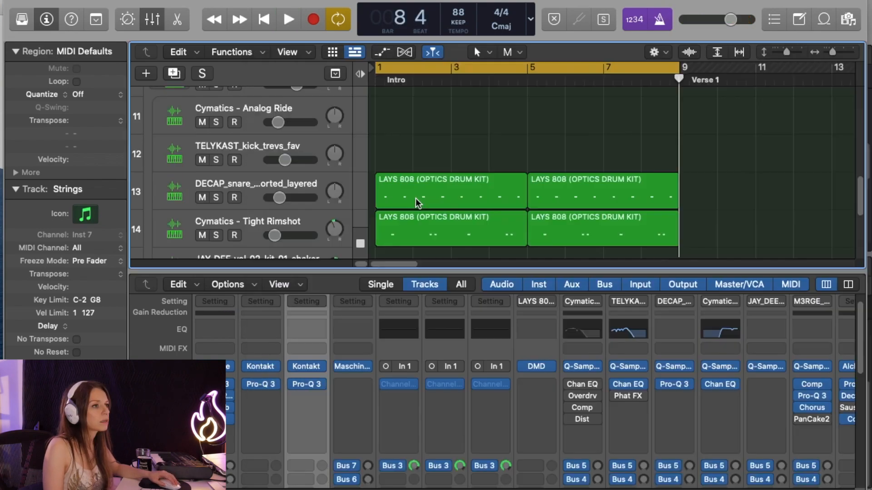
Step: Place a kick on step 1 of the LAYS 808 drum kit pattern starting at bar 1 and play it
{"action": "scroll", "coordinate": [416, 198], "scroll_direction": "up", "scroll_amount": 8}
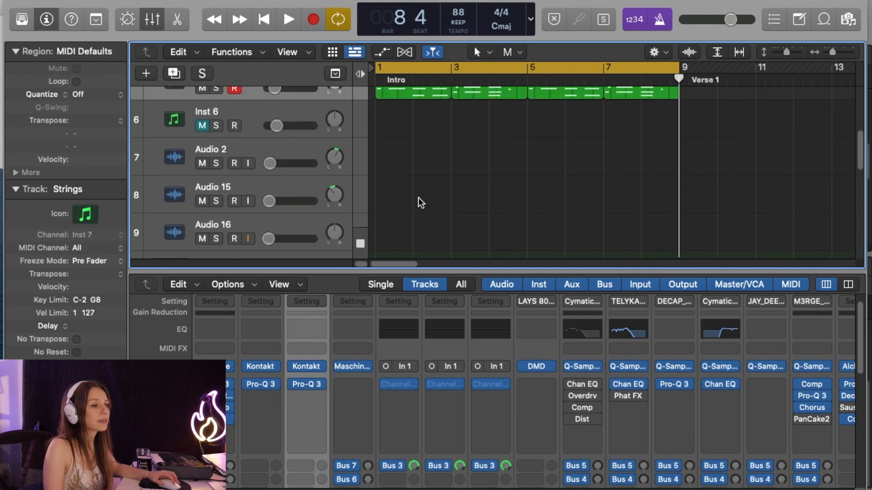
{"action": "scroll", "coordinate": [418, 198], "scroll_direction": "up", "scroll_amount": 3}
{"action": "scroll", "coordinate": [418, 200], "scroll_direction": "up", "scroll_amount": 3}
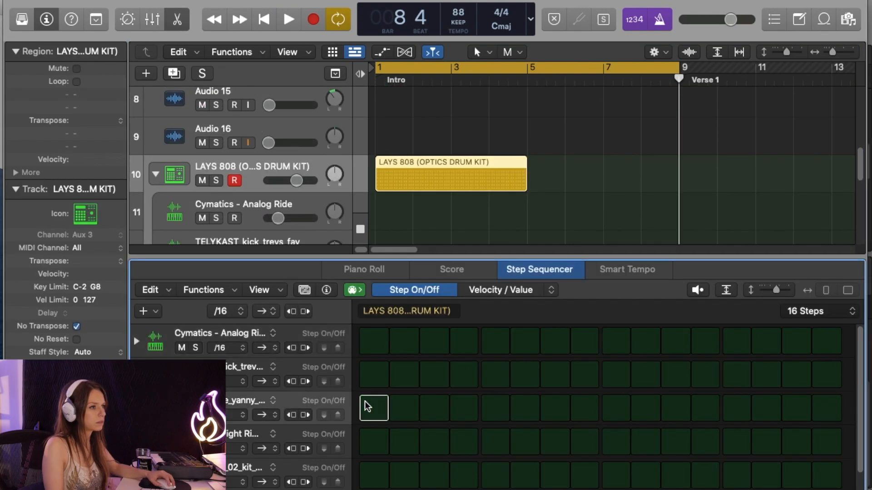
{"action": "left_click", "coordinate": [373, 375]}
{"action": "left_click", "coordinate": [373, 374]}
{"action": "key", "text": "space"}
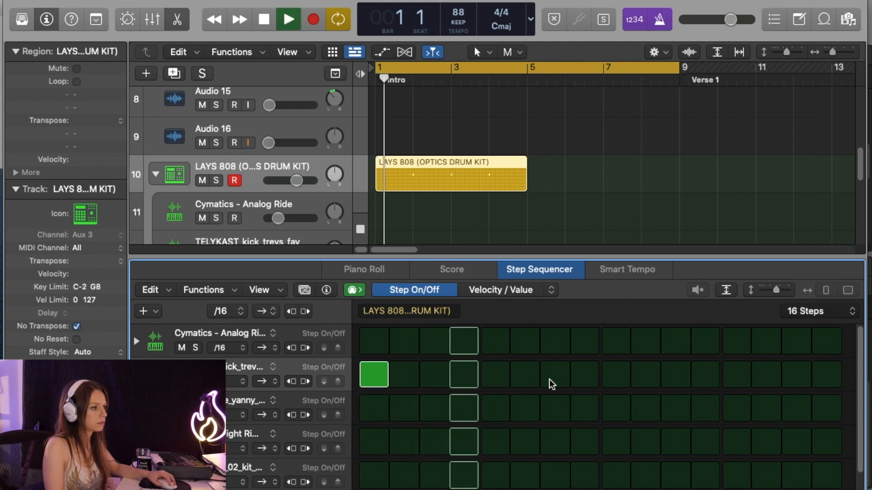
Step: Try kick hits on steps 9, 10 and 11 of the drum pattern during playback, and clear them
{"action": "key", "text": "space"}
{"action": "left_click", "coordinate": [616, 374]}
{"action": "left_click", "coordinate": [644, 375]}
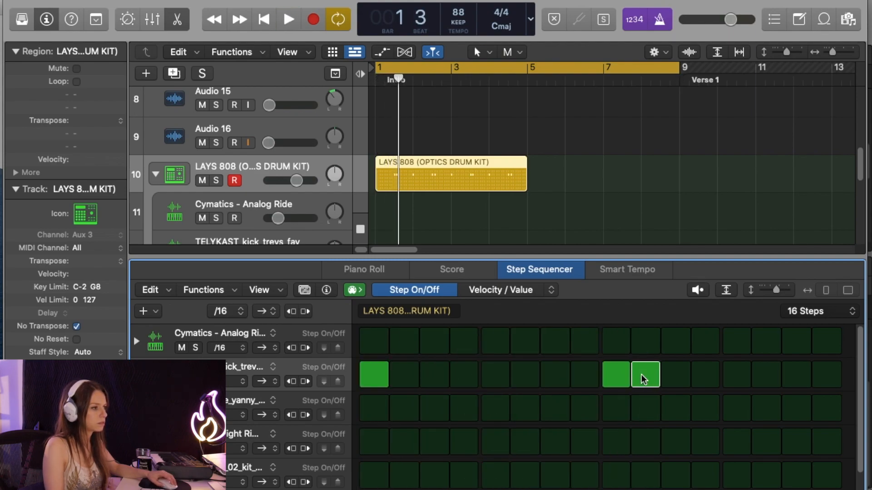
{"action": "key", "text": "space"}
{"action": "left_click", "coordinate": [641, 374]}
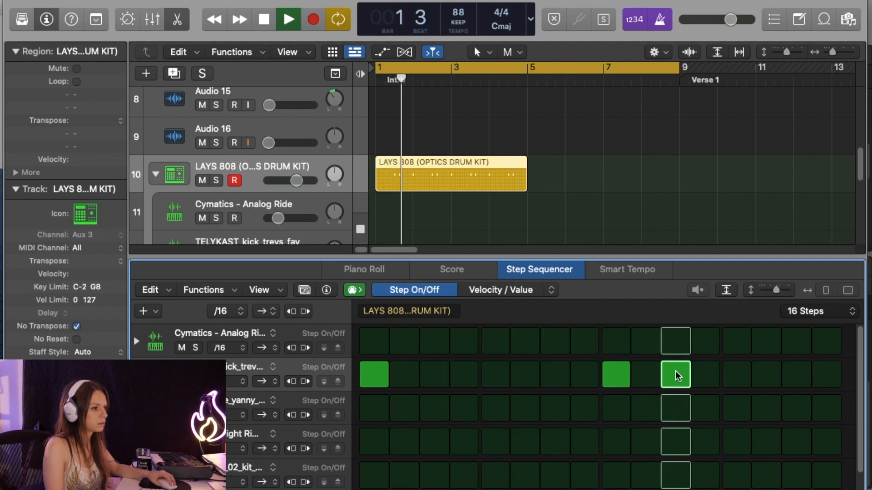
{"action": "left_click", "coordinate": [618, 373]}
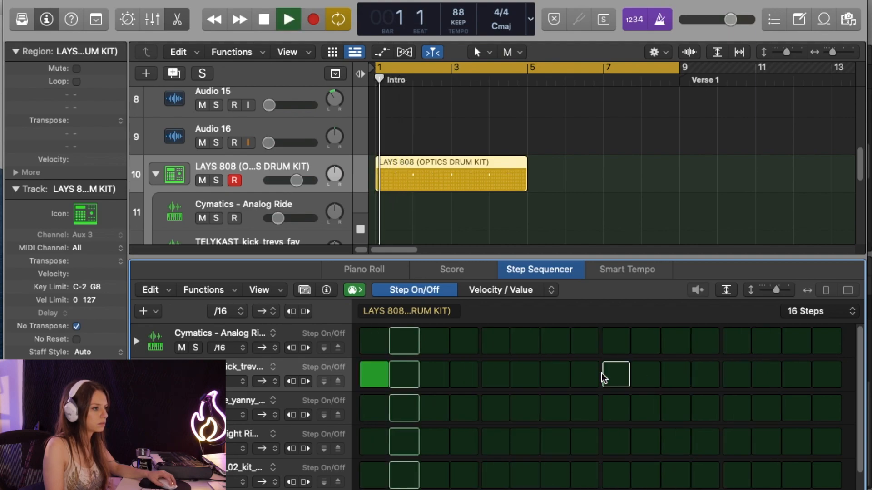
Step: Place a kick on step 11 of the LAYS 808 drum kit pattern and play the pattern from bar 1
{"action": "key", "text": "space"}
{"action": "left_click", "coordinate": [672, 376]}
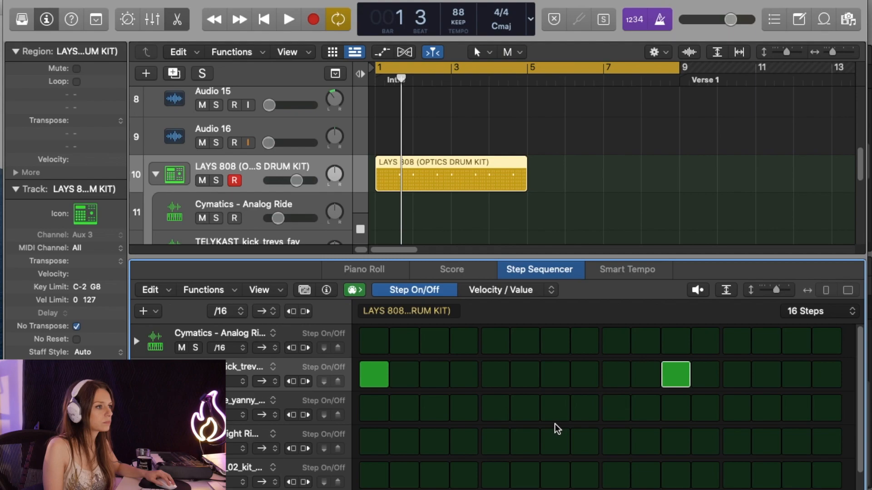
{"action": "key", "text": "n"}
{"action": "key", "text": "space"}
{"action": "key", "text": "space"}
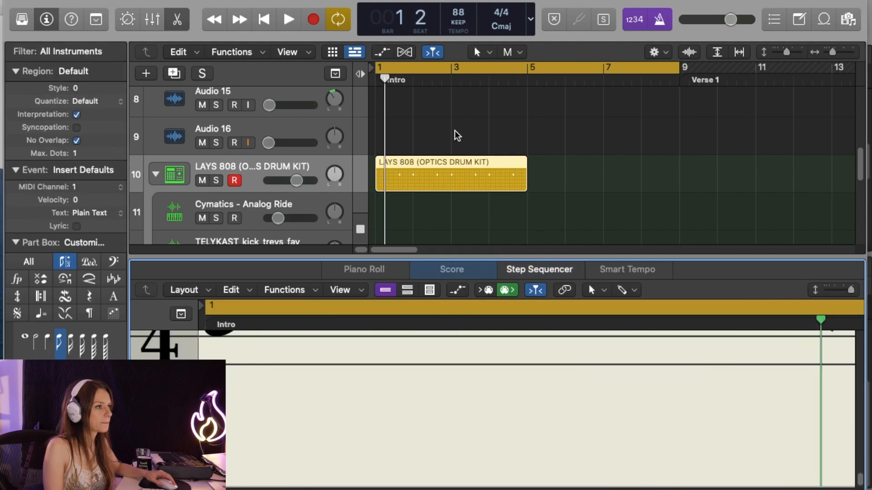
{"action": "left_click", "coordinate": [456, 178]}
{"action": "left_click", "coordinate": [539, 269]}
{"action": "key", "text": "space"}
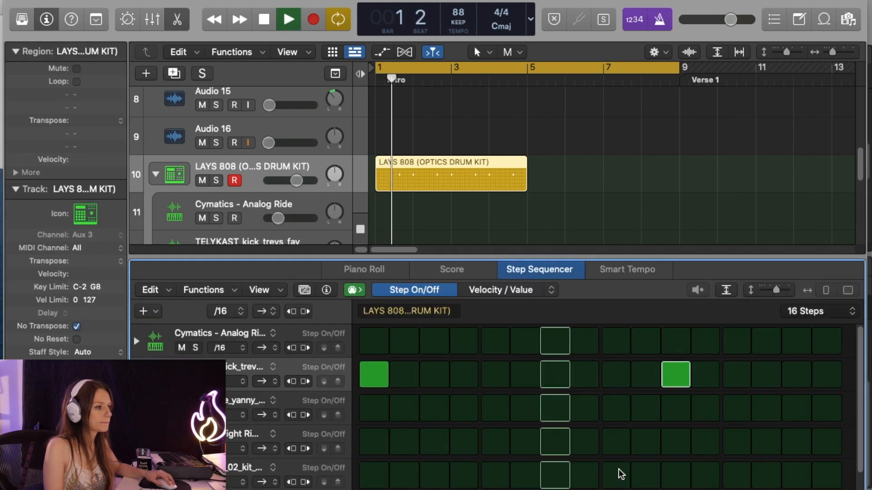
{"action": "key", "text": "space"}
{"action": "key", "text": "space"}
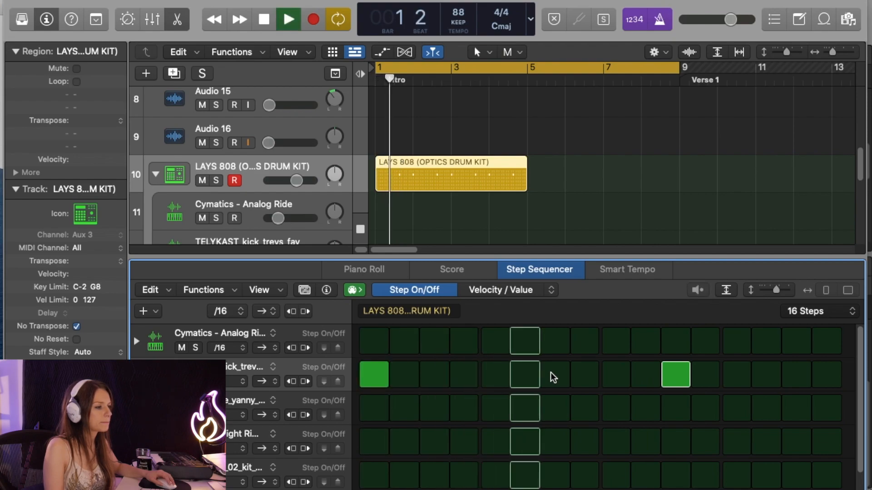
Step: Add a kick on step 7, extend the drum pattern to 32 steps and play it
{"action": "left_click", "coordinate": [550, 373]}
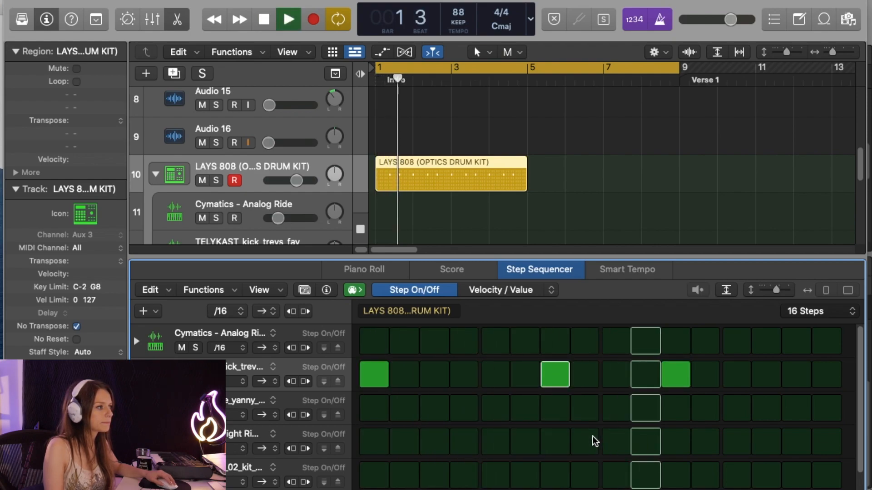
{"action": "key", "text": "space"}
{"action": "left_click", "coordinate": [838, 314]}
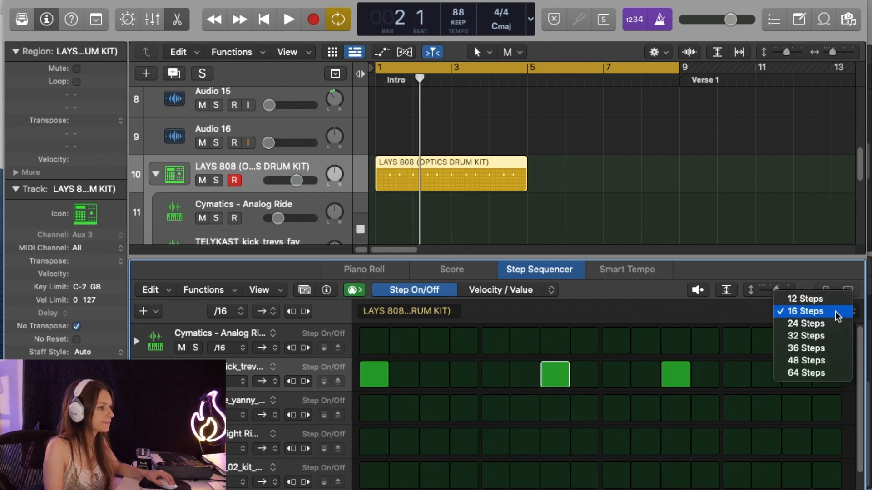
{"action": "key", "text": "Return"}
{"action": "key", "text": "space"}
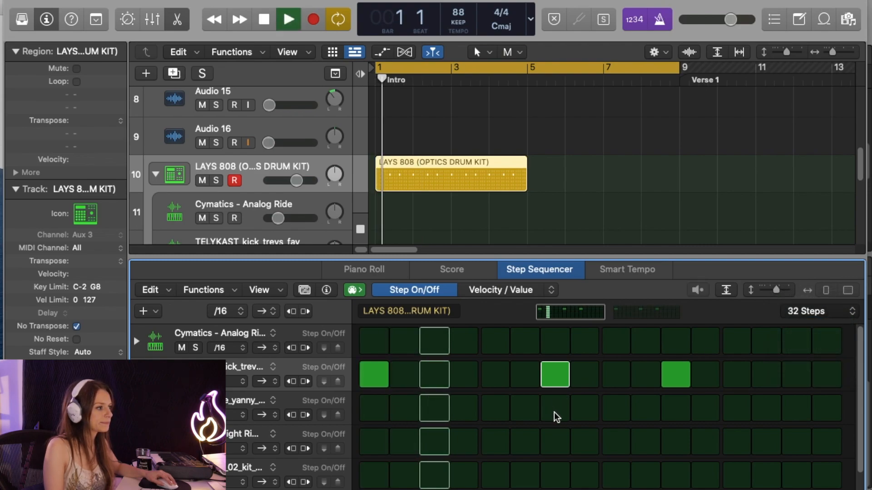
Step: Try a kick on step 15 of the first page during playback, and replace it with one on step 14
{"action": "left_click", "coordinate": [803, 379]}
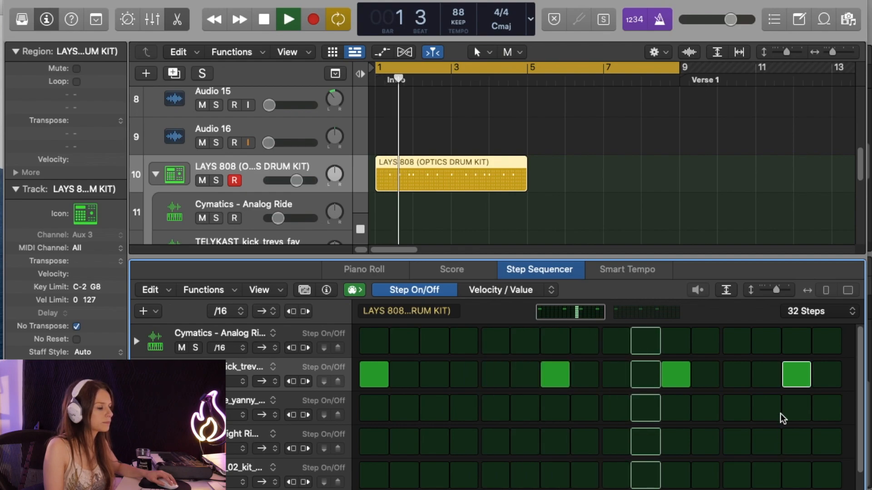
{"action": "left_click", "coordinate": [792, 372]}
{"action": "left_click", "coordinate": [767, 375]}
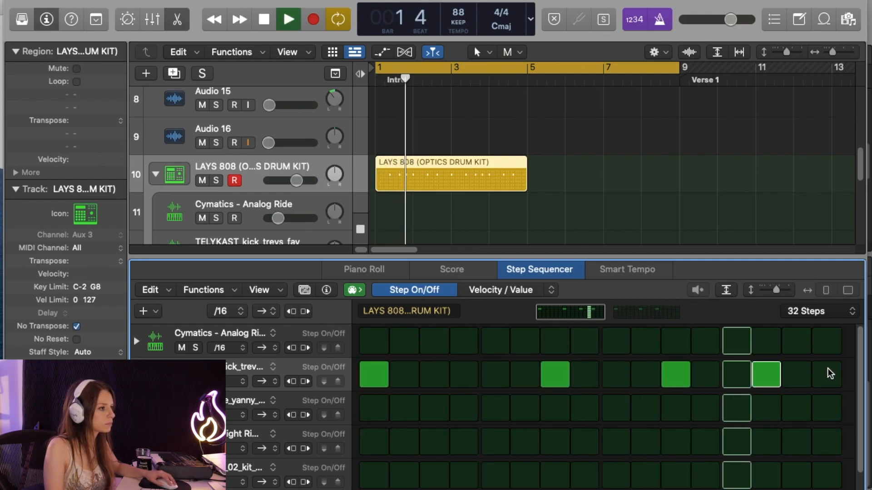
{"action": "key", "text": "space"}
Step: Extend the drum pattern to 64 steps, show its last page of 16 steps and play the beat from bar 1
{"action": "left_click", "coordinate": [852, 312]}
{"action": "left_click", "coordinate": [817, 348]}
{"action": "left_click", "coordinate": [732, 313]}
{"action": "left_click", "coordinate": [489, 69]}
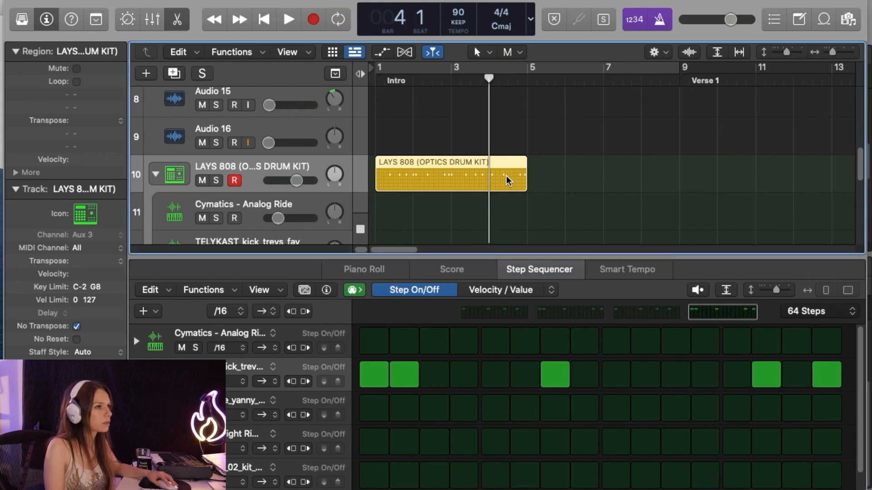
{"action": "left_click", "coordinate": [385, 80]}
{"action": "key", "text": "space"}
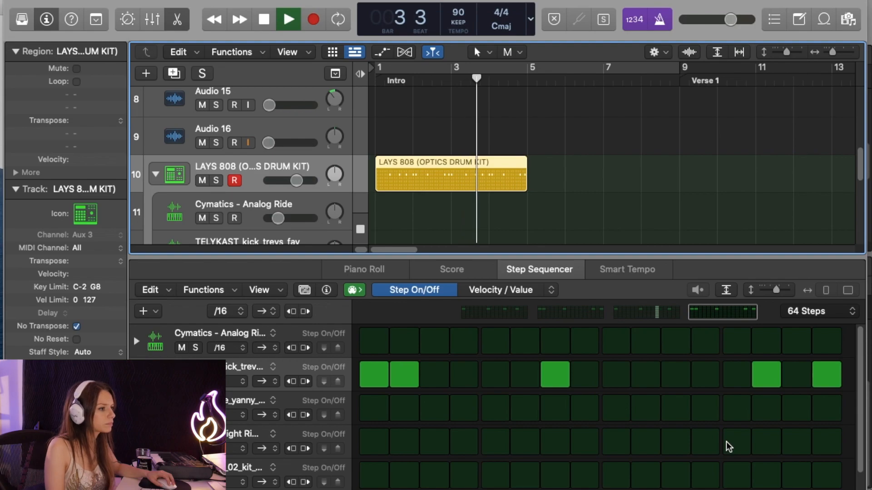
Step: Add a kick on the third step of the last pattern page and clear the kick on its seventh step
{"action": "left_click", "coordinate": [435, 376]}
{"action": "key", "text": "space"}
{"action": "key", "text": "space"}
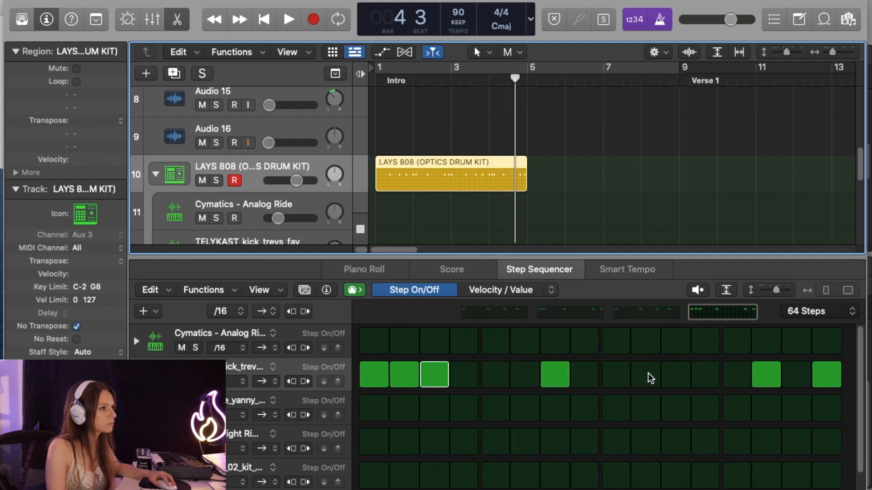
{"action": "left_click", "coordinate": [555, 375]}
{"action": "key", "text": "space"}
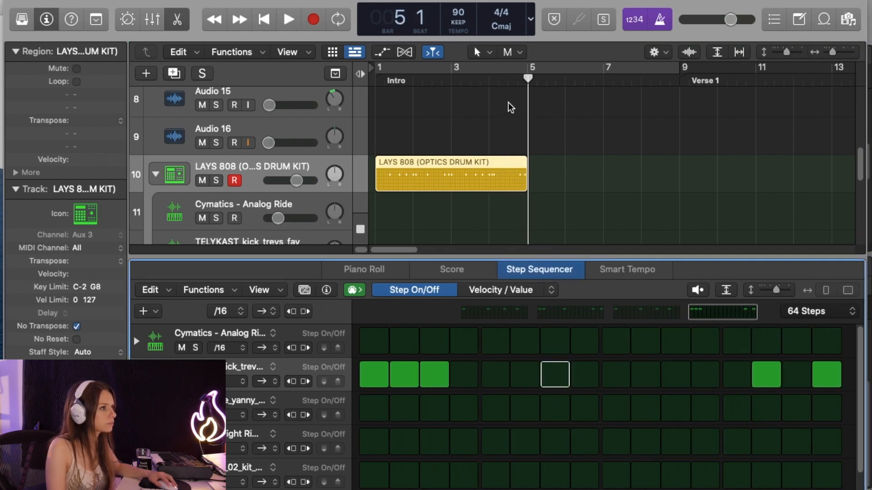
Step: Play the kick pattern around bar 4 and reopen the drum region's step grid
{"action": "left_click", "coordinate": [487, 85]}
{"action": "left_click", "coordinate": [481, 77]}
{"action": "key", "text": "b"}
{"action": "key", "text": "space"}
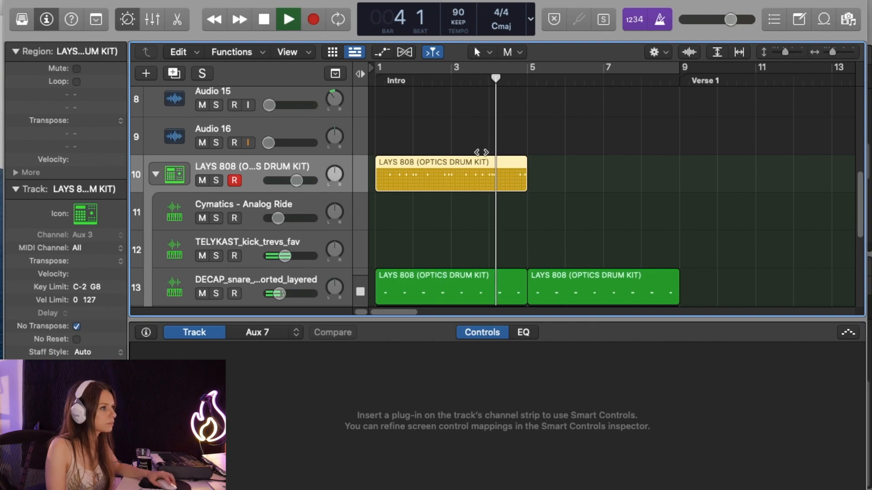
{"action": "double_click", "coordinate": [488, 183]}
{"action": "key", "text": "space"}
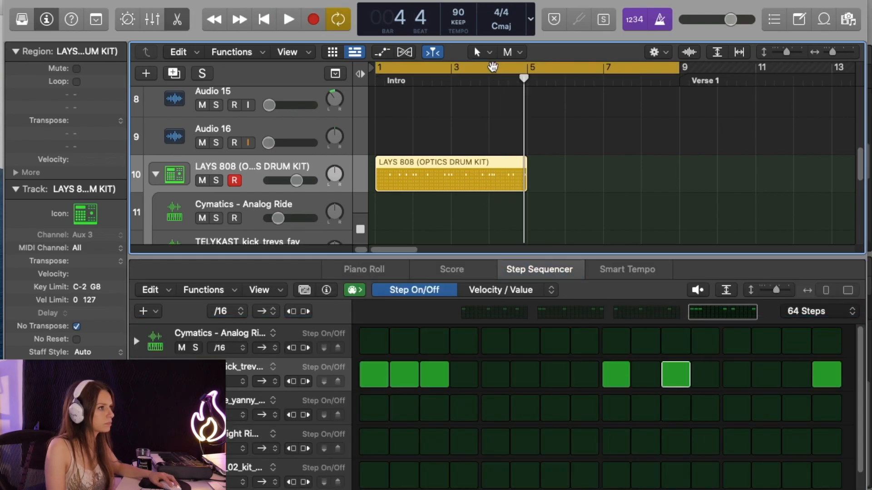
Step: Turn off the cycle range and set kicks on steps 10, 15 and 16 of the last pattern page
{"action": "left_click", "coordinate": [496, 79]}
{"action": "left_click", "coordinate": [499, 70]}
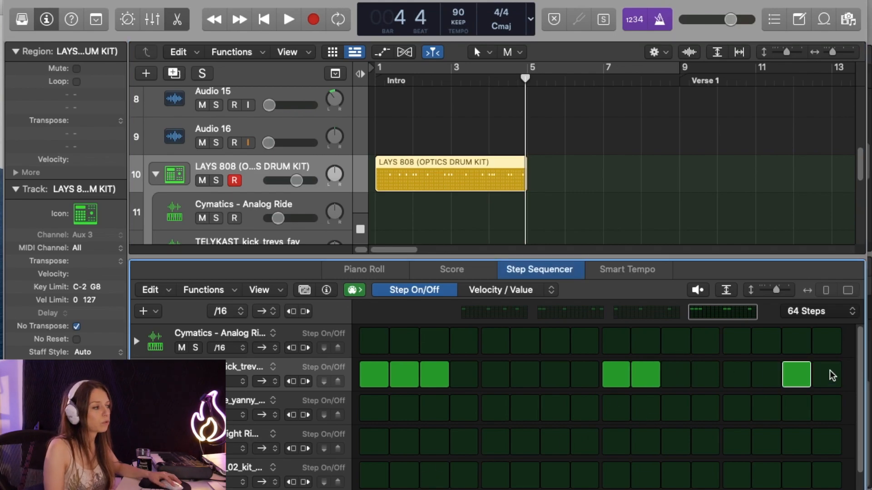
{"action": "left_click", "coordinate": [829, 370]}
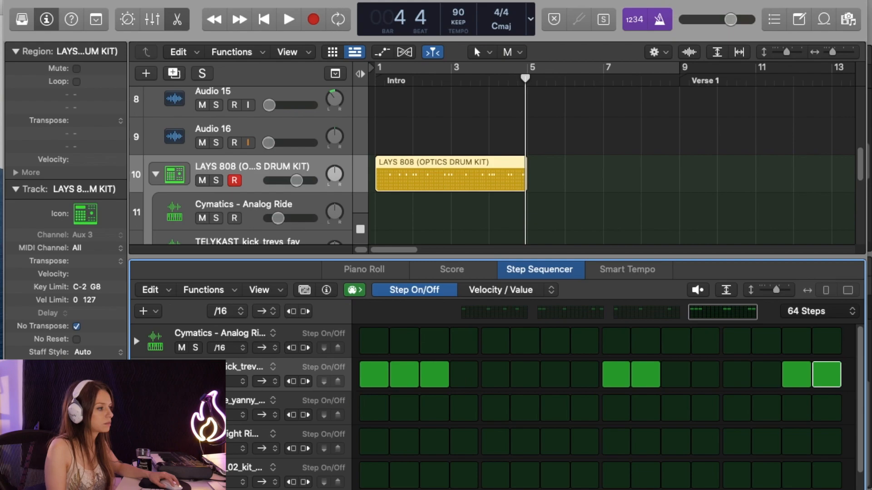
Step: Expand the kick row and give step 15 of the last page a note repeat of 2 and a velocity of 96
{"action": "left_click", "coordinate": [137, 375]}
{"action": "left_click_drag", "start_coordinate": [797, 444], "coordinate": [793, 451]}
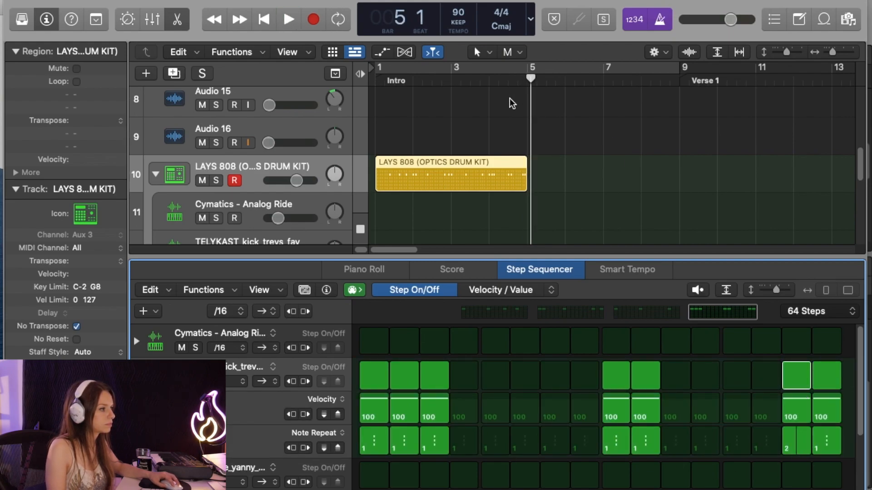
{"action": "key", "text": "space"}
{"action": "left_click_drag", "start_coordinate": [789, 397], "coordinate": [789, 400]}
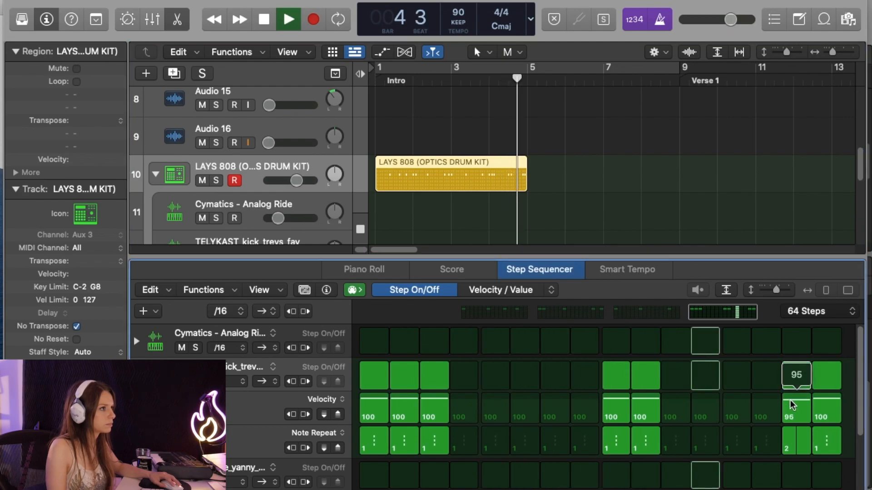
Step: Play the pattern from bar 4 and readjust the note repeat of the kick on step 15
{"action": "left_click", "coordinate": [489, 73]}
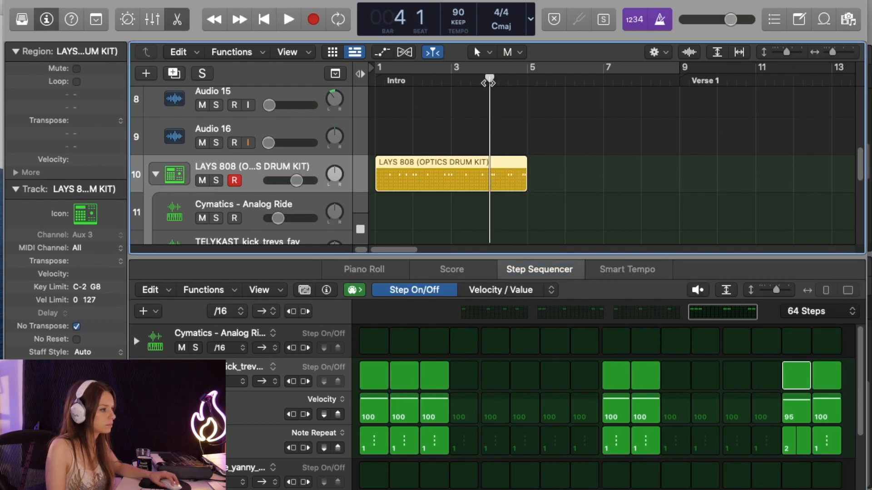
{"action": "key", "text": "space"}
{"action": "left_click_drag", "start_coordinate": [792, 437], "coordinate": [793, 446]}
{"action": "key", "text": "space"}
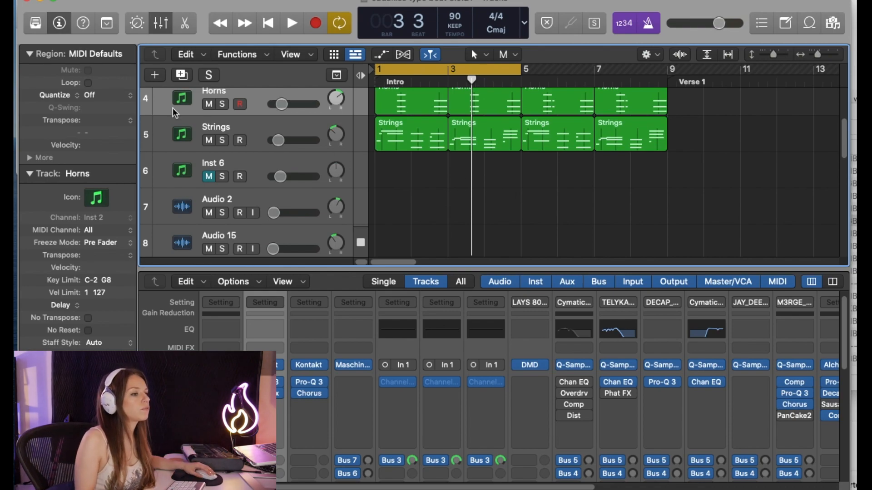
Step: Show the Effectrix plug-in of the Horns track, review its effect rows and close it
{"action": "left_click", "coordinate": [503, 365]}
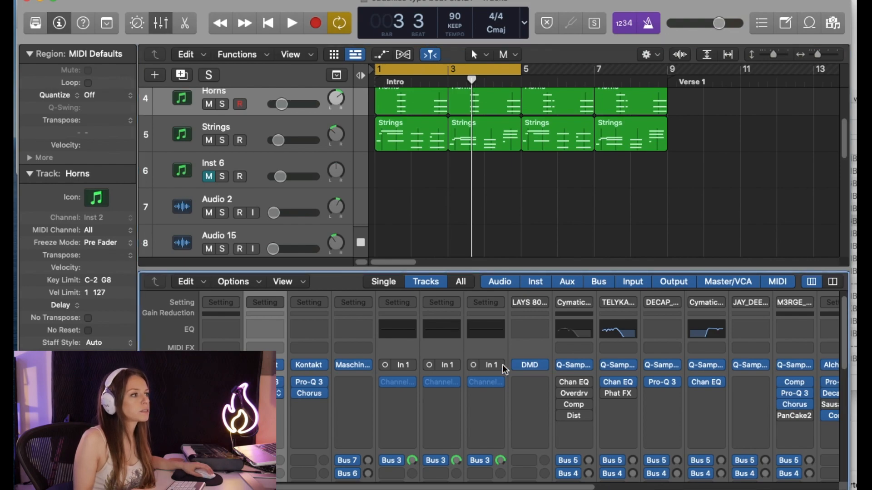
{"action": "key", "text": "v"}
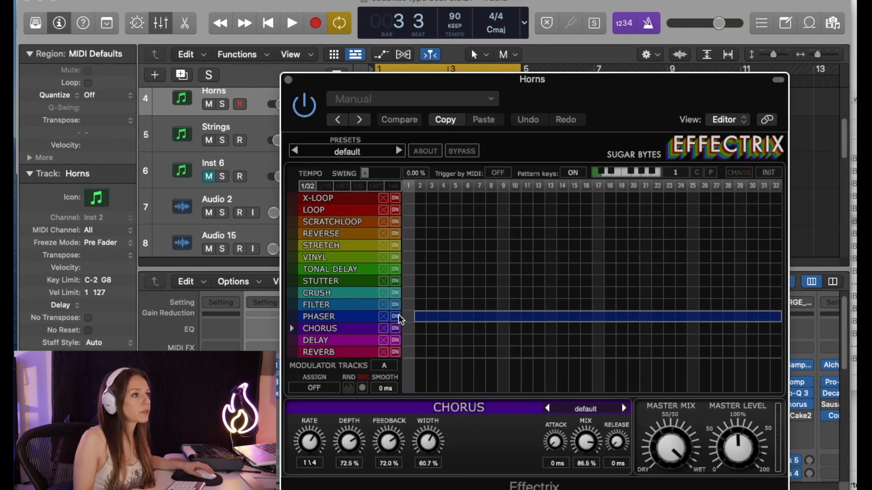
{"action": "left_click", "coordinate": [288, 80]}
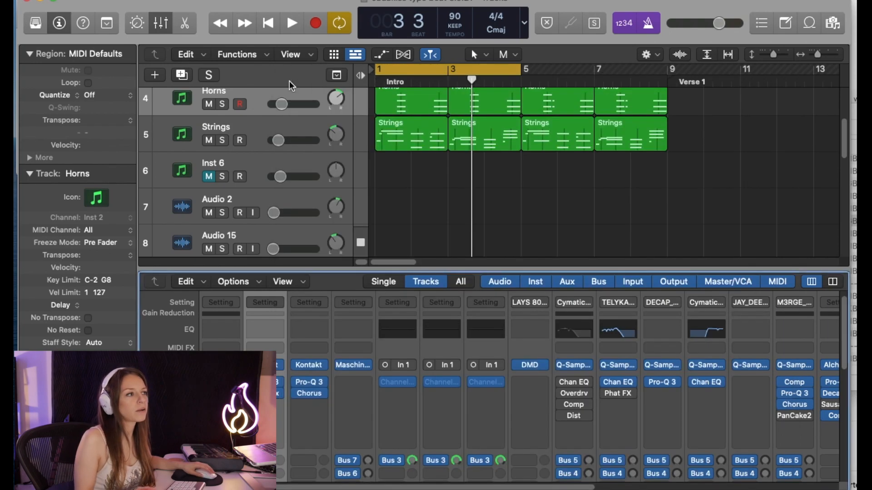
Step: Check the Chorus insert on the Strings track and the Flanger settings on Inst 1, and play the beat
{"action": "left_click", "coordinate": [288, 124]}
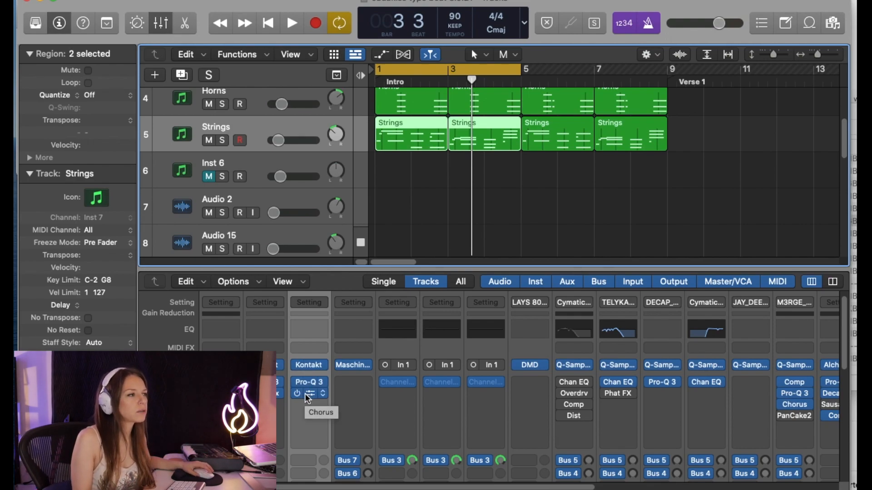
{"action": "scroll", "coordinate": [287, 175], "scroll_direction": "up", "scroll_amount": 3}
{"action": "left_click", "coordinate": [258, 119]}
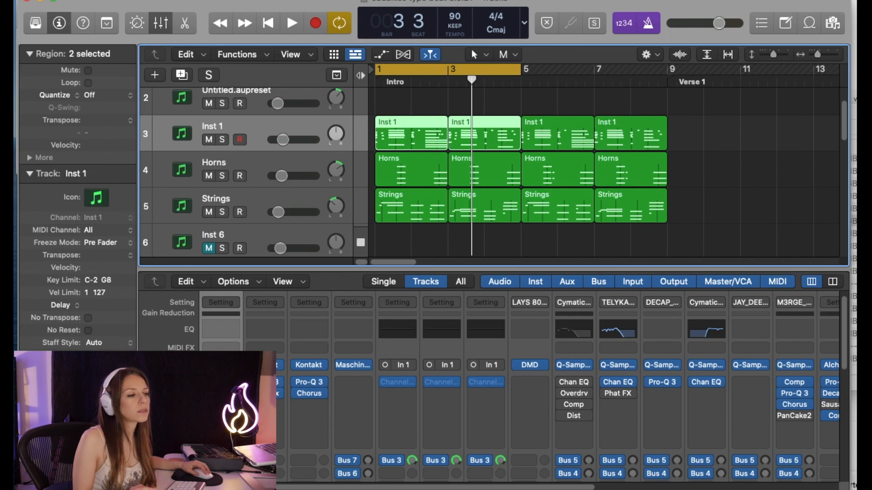
{"action": "left_click", "coordinate": [221, 393]}
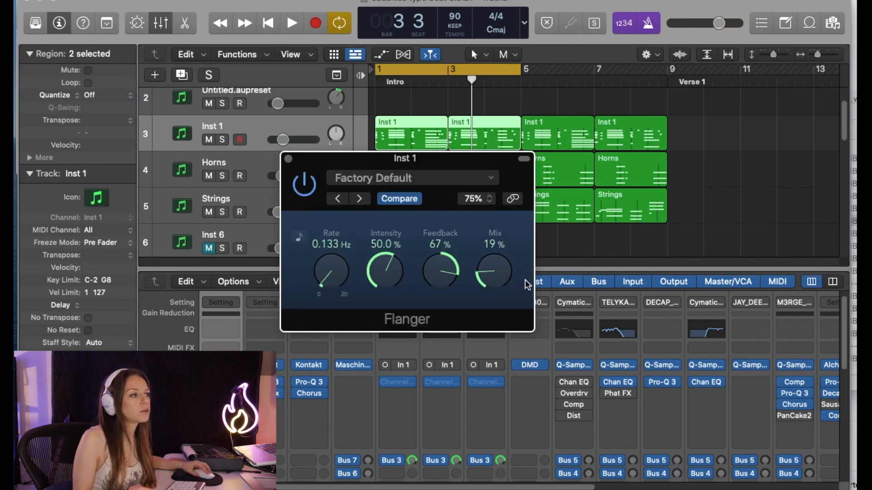
{"action": "left_click", "coordinate": [288, 160]}
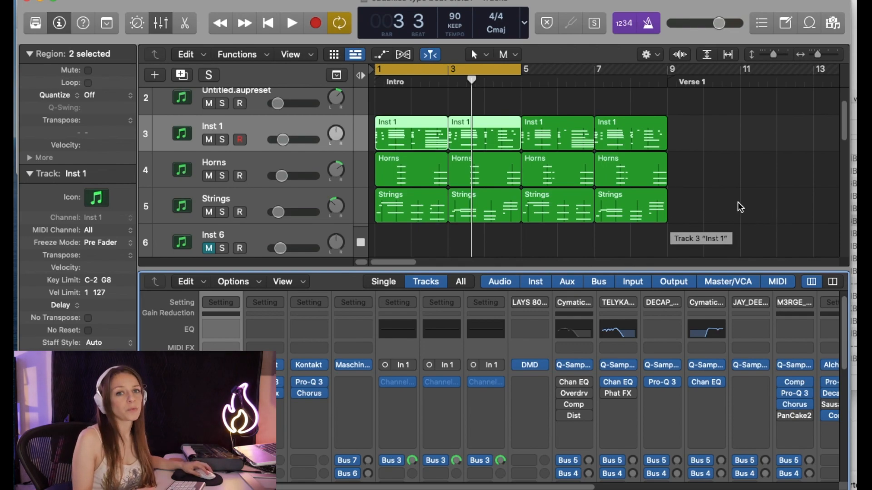
{"action": "key", "text": "space"}
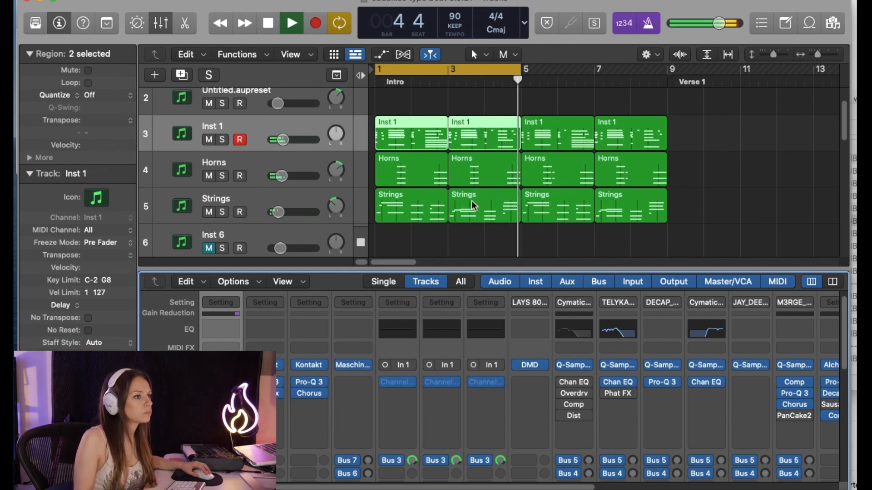
{"action": "key", "text": "space"}
Step: Open the Maschine instrument of the Inst 6 track, review the Banger Loc Kit drum pattern and close it
{"action": "left_click", "coordinate": [445, 233]}
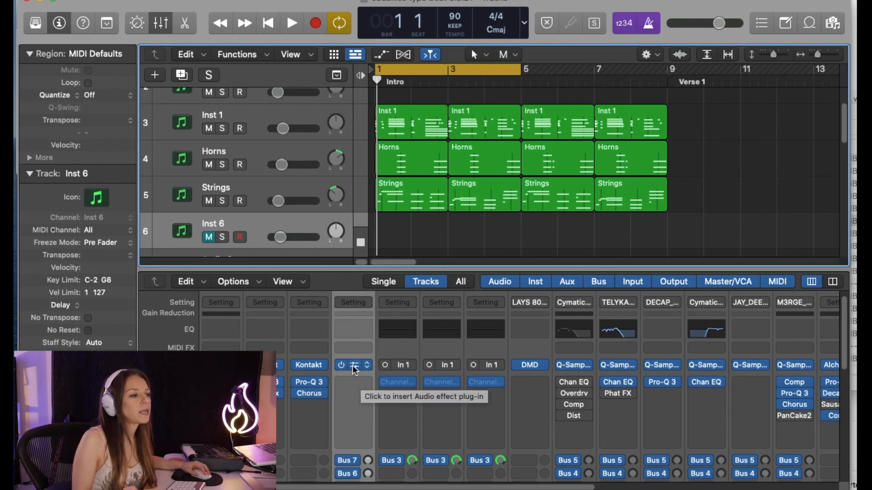
{"action": "left_click", "coordinate": [352, 363]}
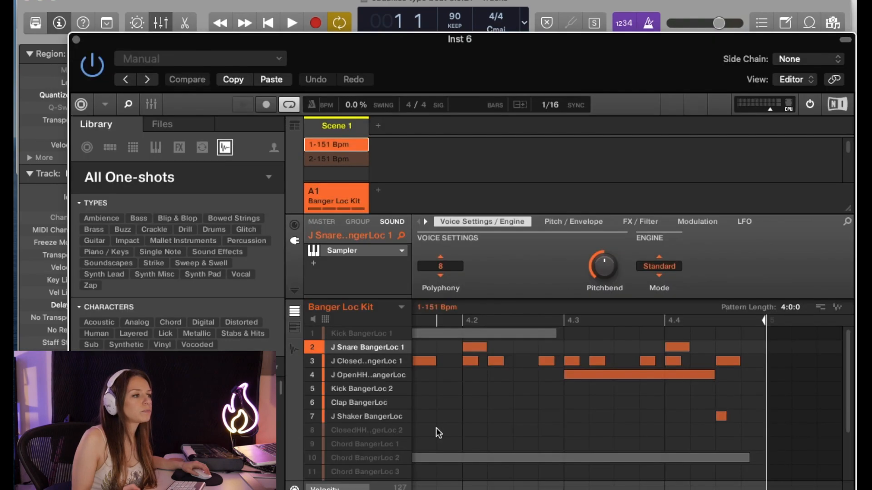
{"action": "left_click_drag", "start_coordinate": [492, 29], "coordinate": [492, 1]}
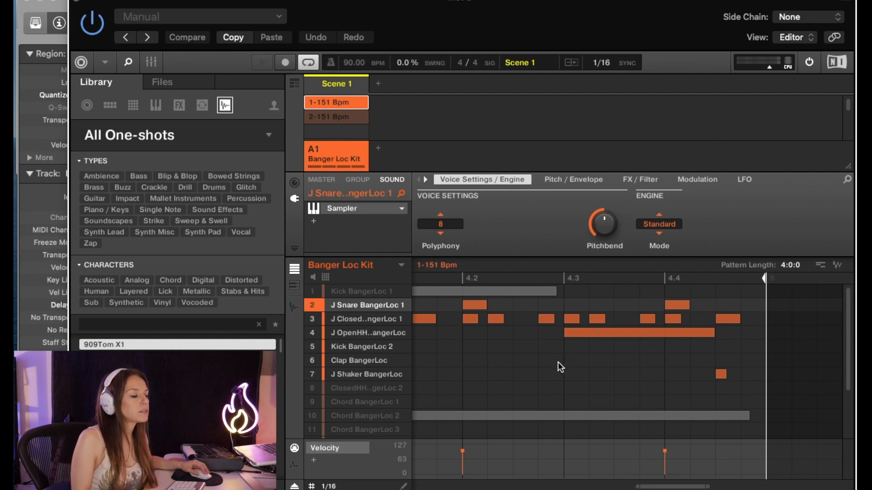
{"action": "mouse_move", "coordinate": [378, 332]}
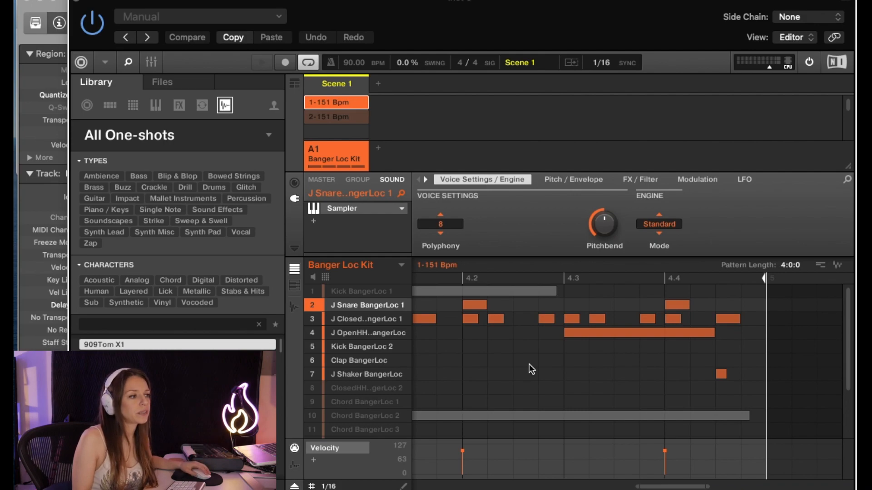
{"action": "left_click", "coordinate": [75, 2]}
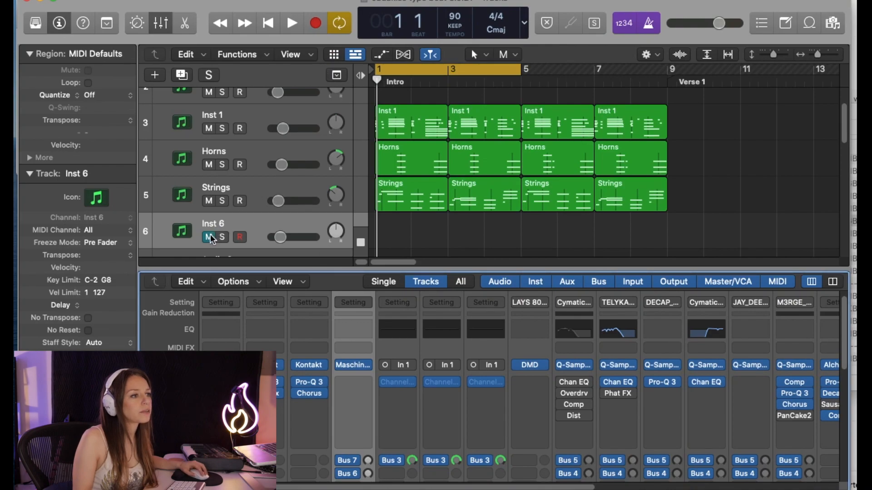
Step: Unmute the Inst 6 track and play bars 1 to 4 with its drums
{"action": "left_click", "coordinate": [827, 238]}
{"action": "key", "text": "space"}
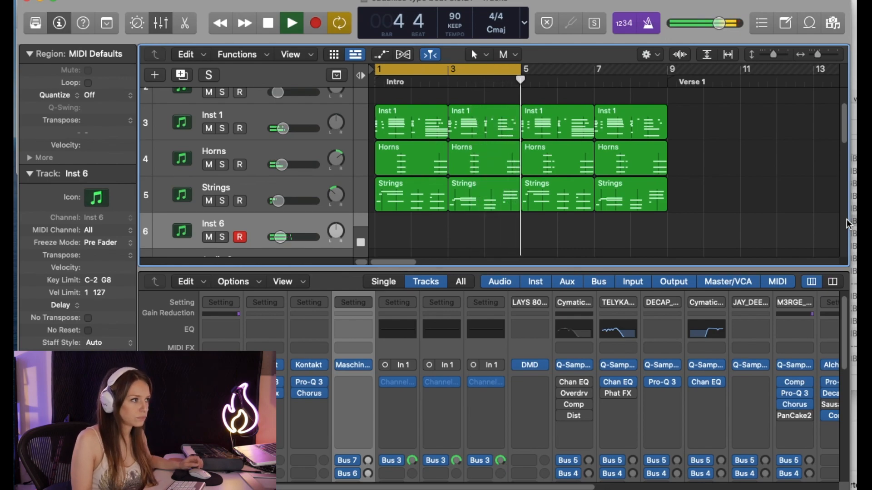
{"action": "key", "text": "space"}
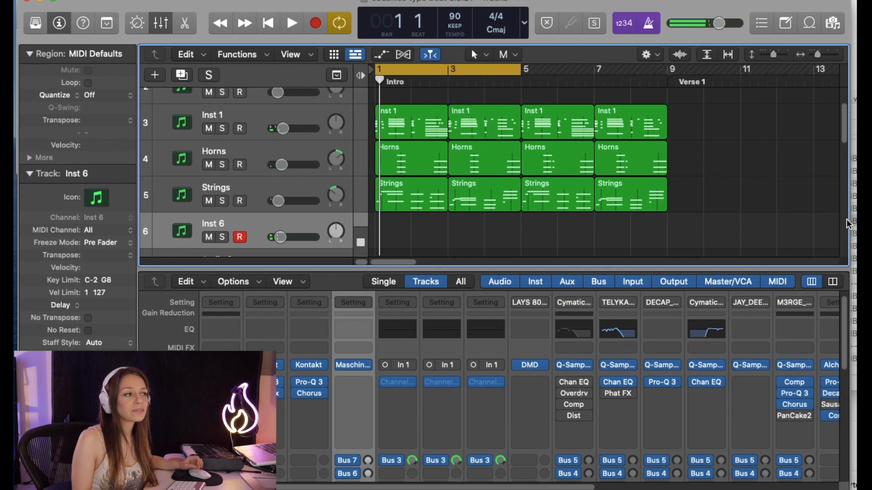